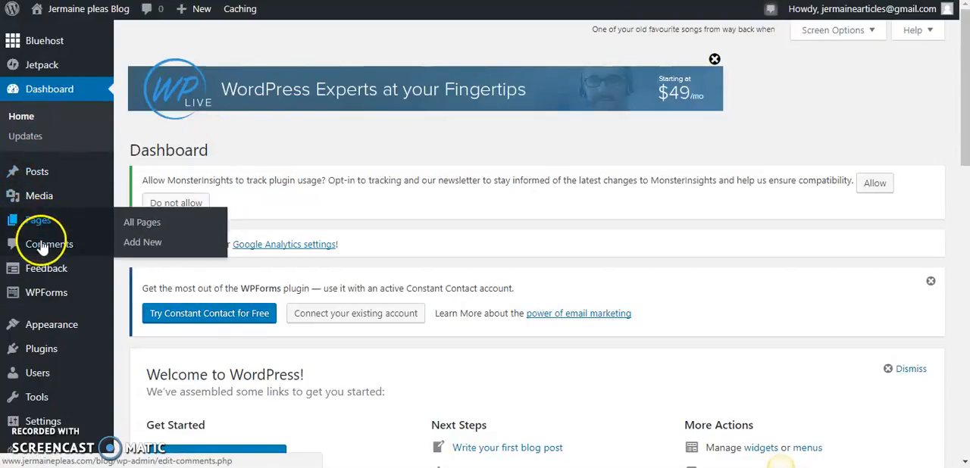
Open the page for adding new plugins and search the plugin library for "all in one seo plugin"
mouse_move(43, 347)
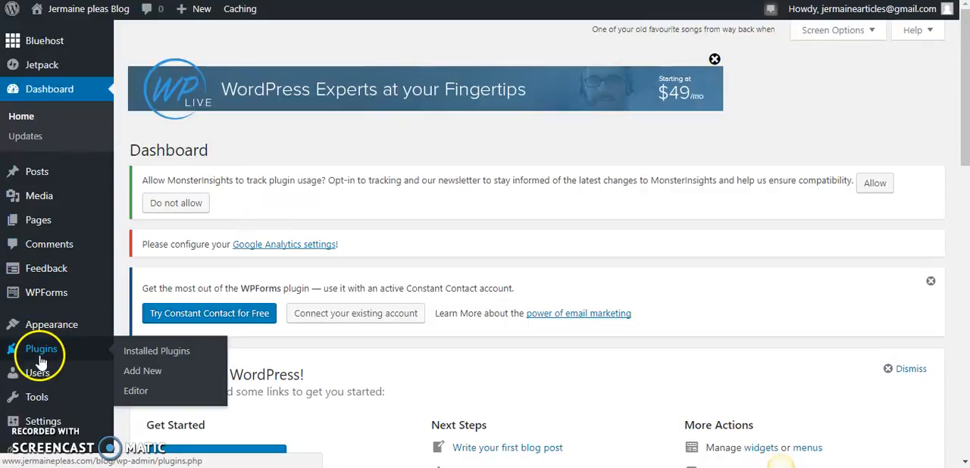
left_click(151, 373)
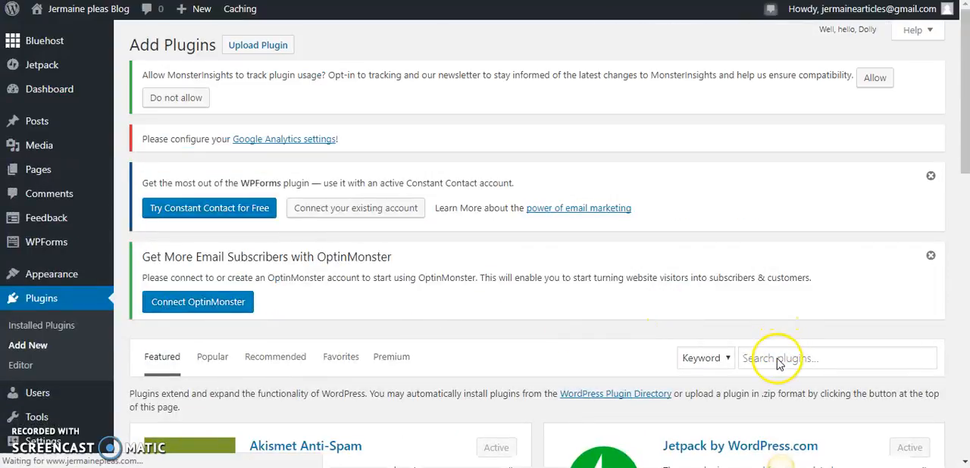
left_click(776, 362)
type("a")
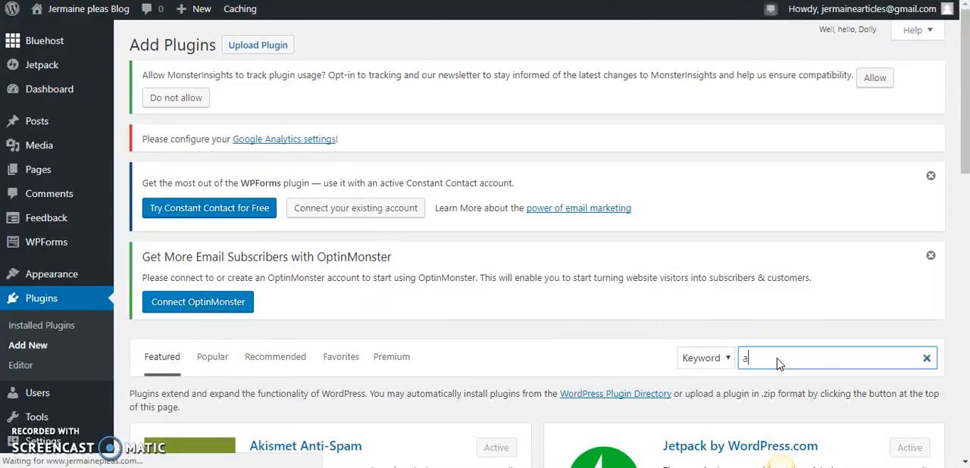
type("ll in one seo plugin")
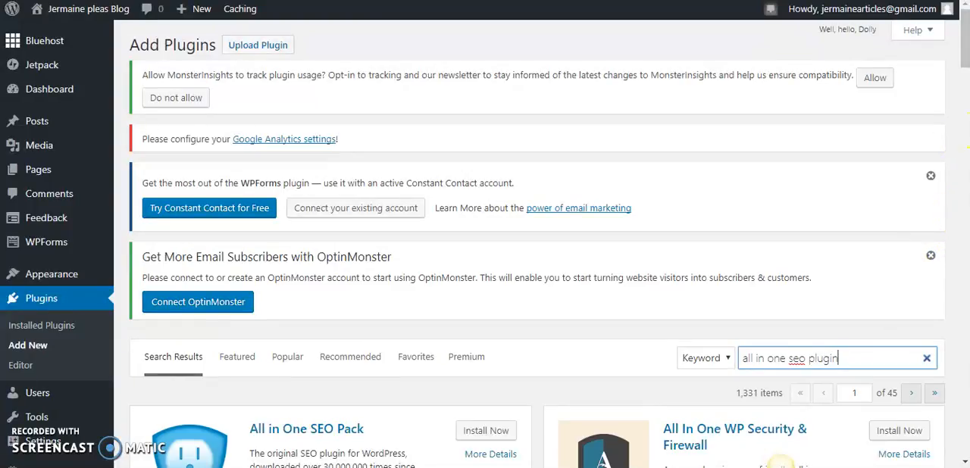
Install and activate the All in One SEO Pack plugin from the search results
scroll(966, 71, "down", 3)
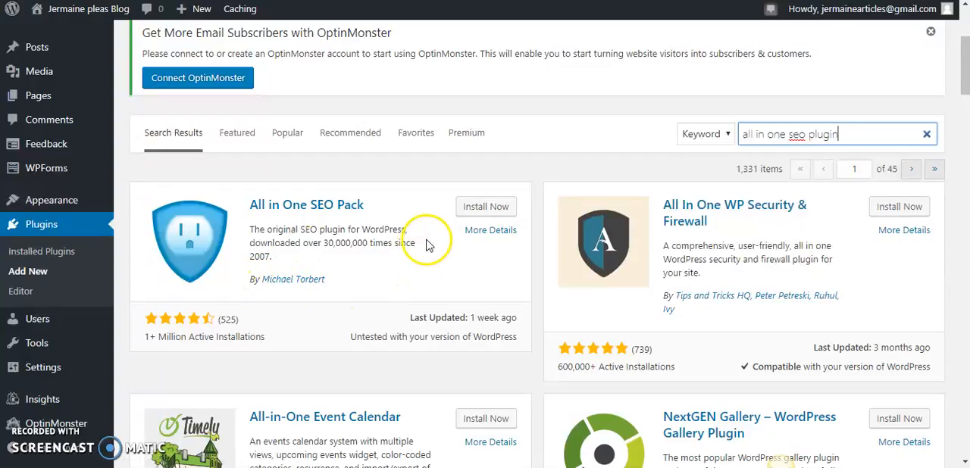
left_click(478, 208)
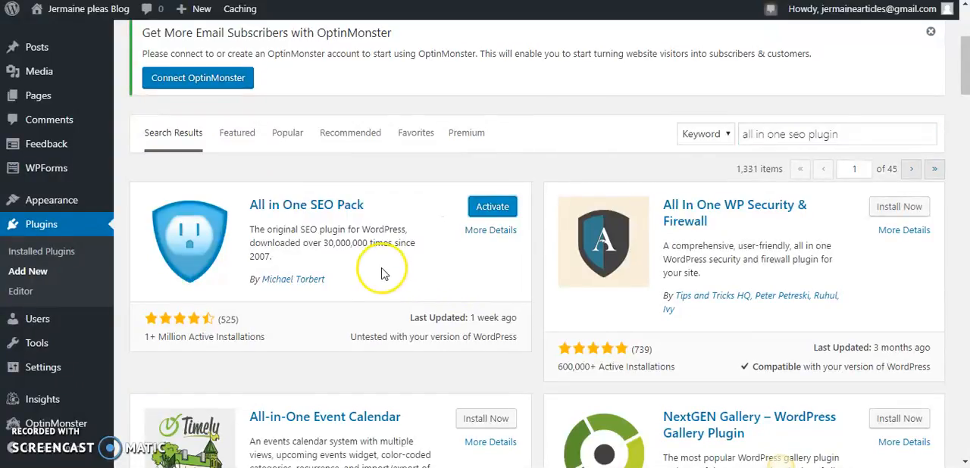
left_click(487, 208)
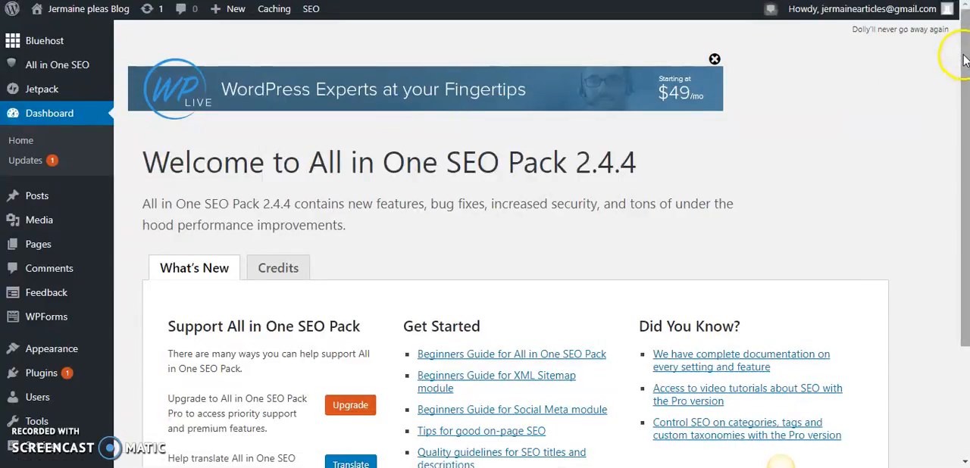
Open the general settings of the All in One SEO plugin
mouse_move(322, 25)
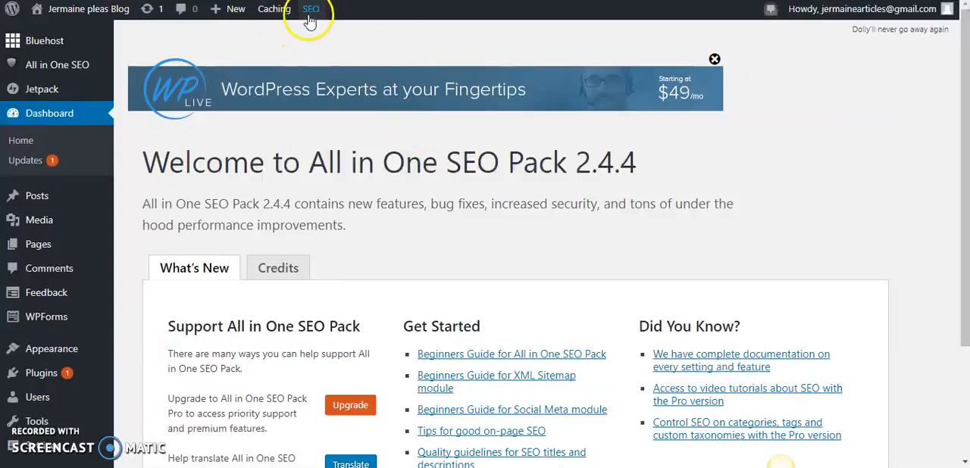
left_click(310, 17)
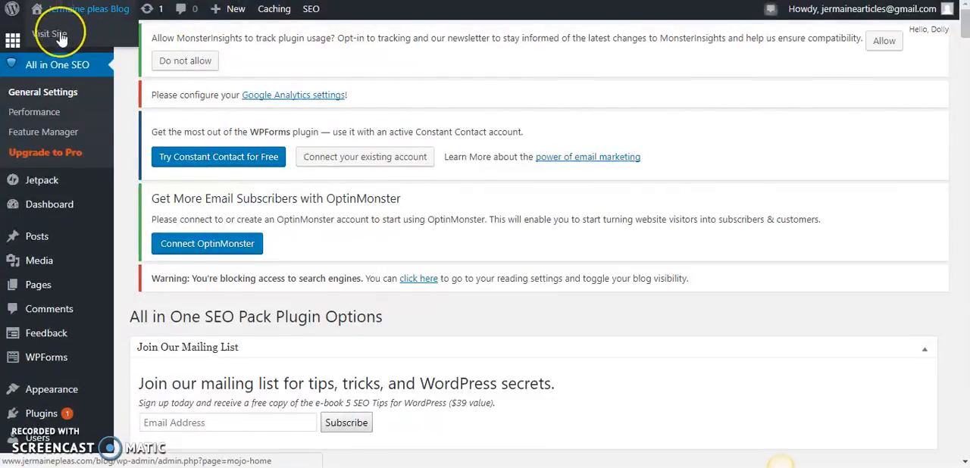
mouse_move(62, 40)
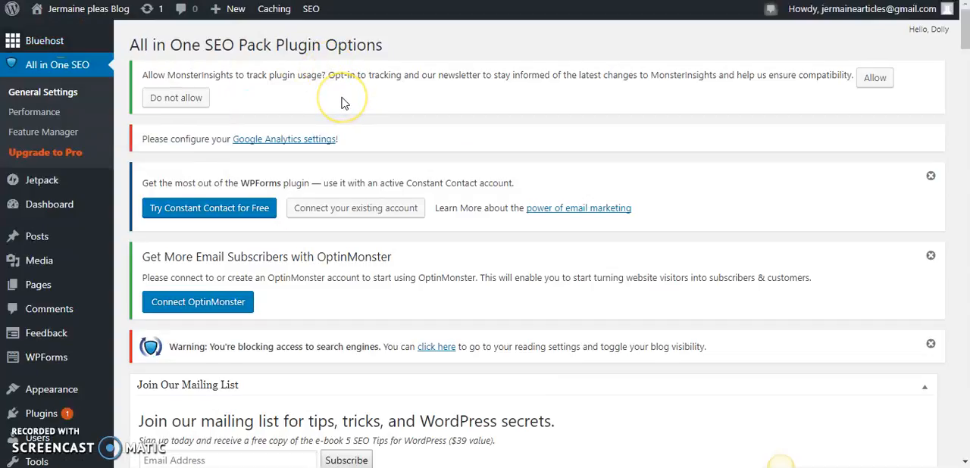
In the Home Page Settings, set the Home Title to the blog owner's full name followed by "Blog"
left_click_drag(965, 36, 966, 73)
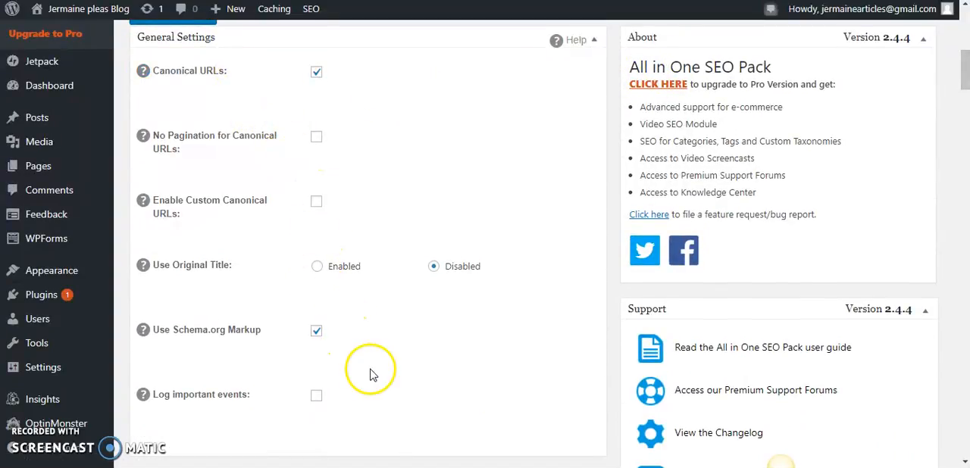
left_click(966, 73)
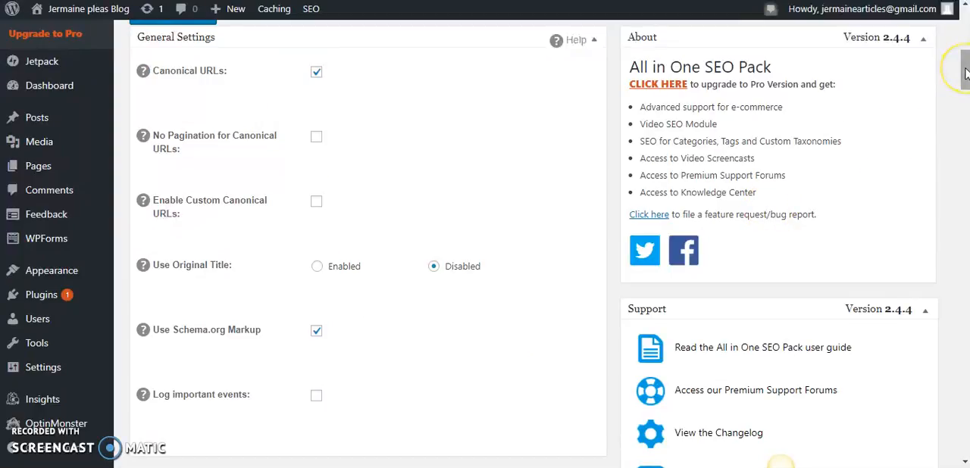
left_click_drag(966, 74, 964, 102)
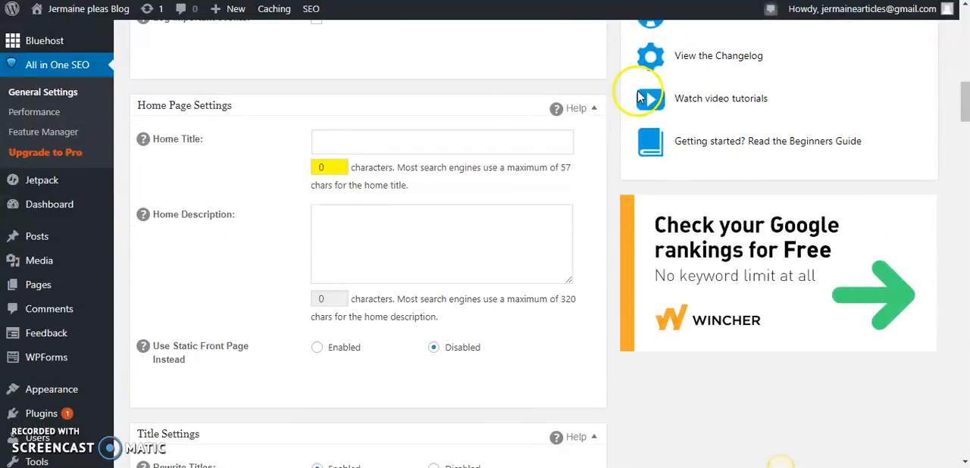
left_click(430, 144)
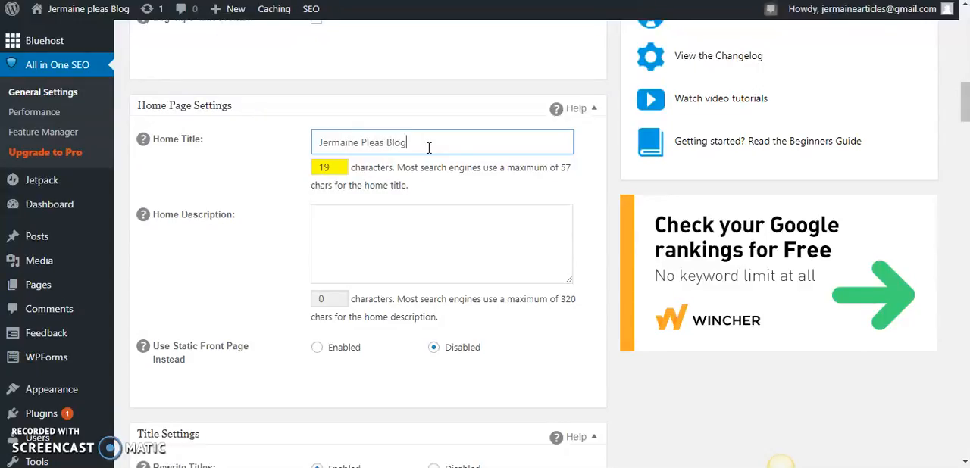
Fill in the Home Description with the owner's full name followed by "talks about several topics. Check out the blog and gain knowledge."
left_click(370, 221)
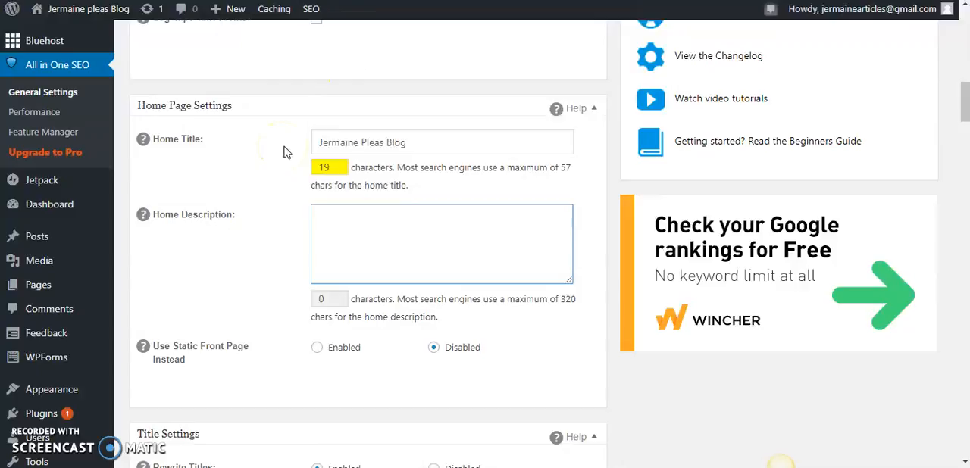
left_click_drag(424, 142, 312, 143)
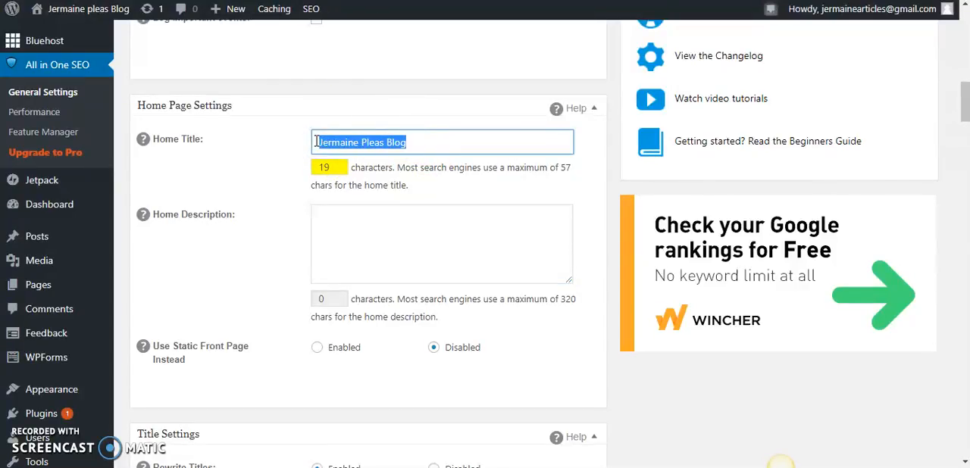
left_click(365, 239)
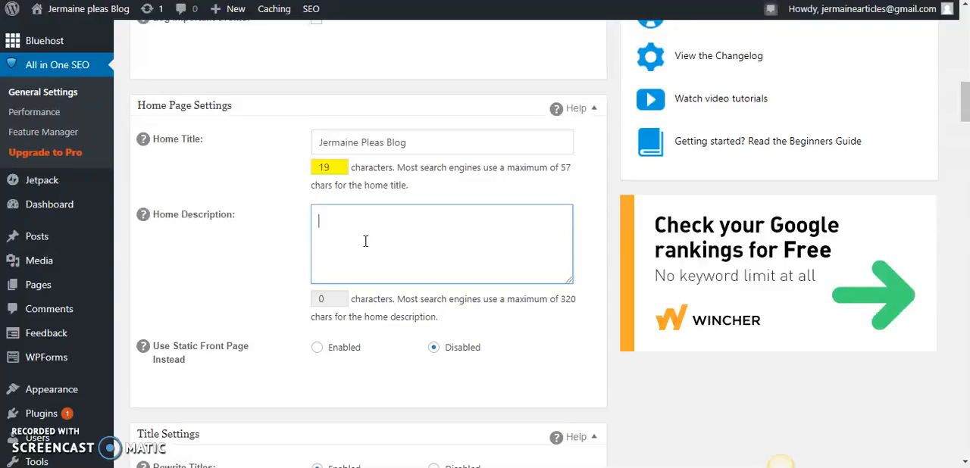
left_click(353, 231)
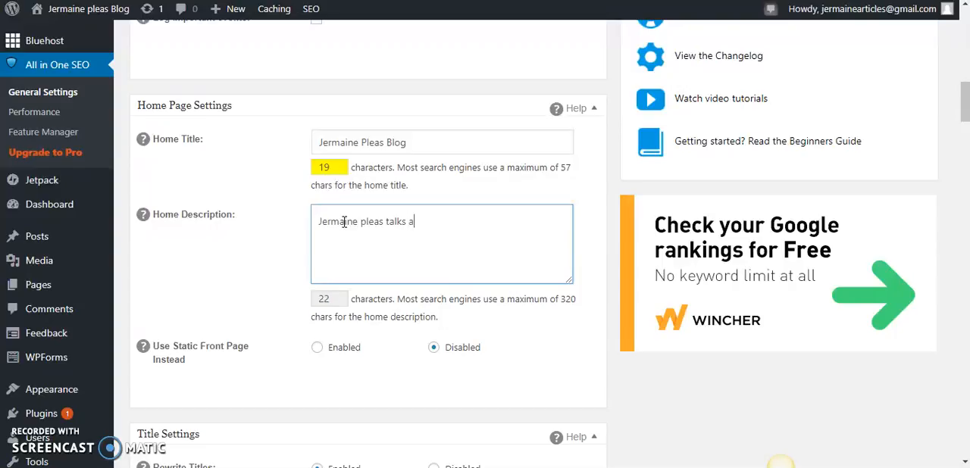
type("bout several topics. Ch")
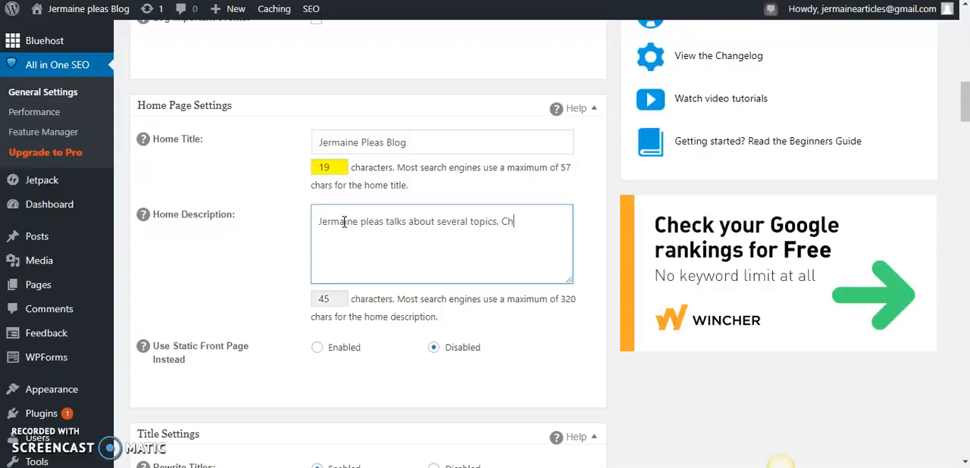
type("eck out the blog")
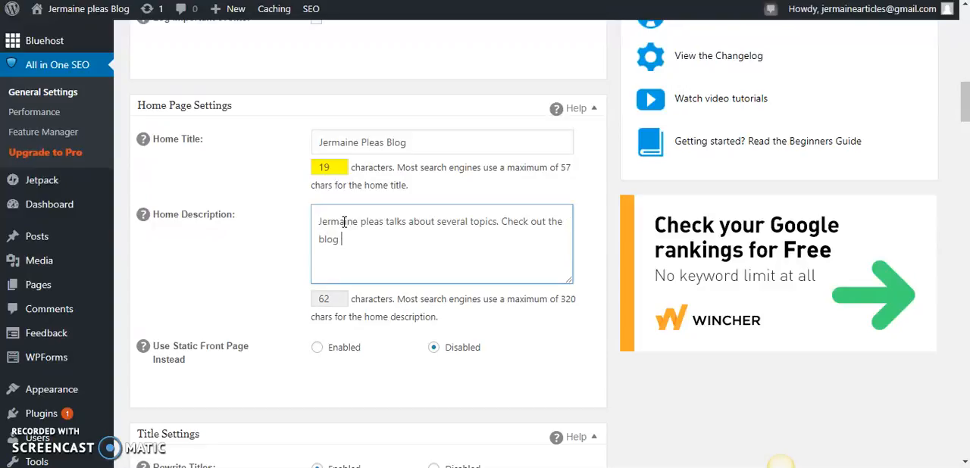
type(" and gain knowledge")
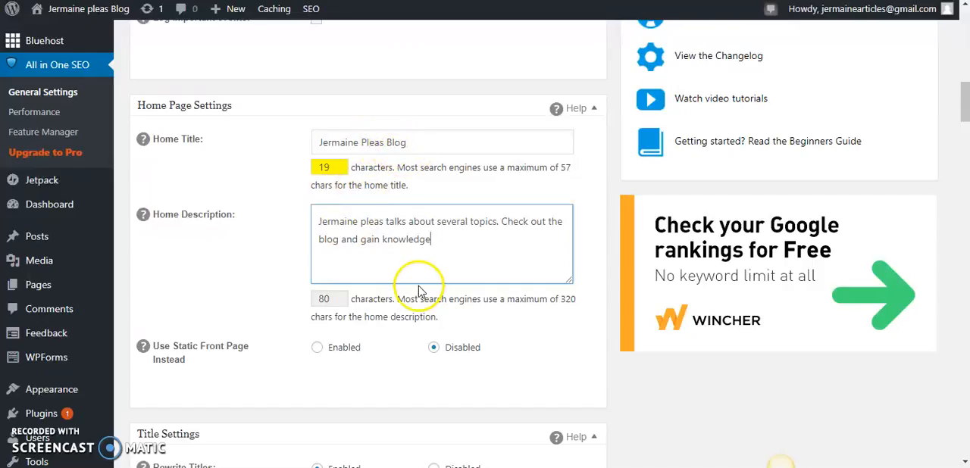
type(".")
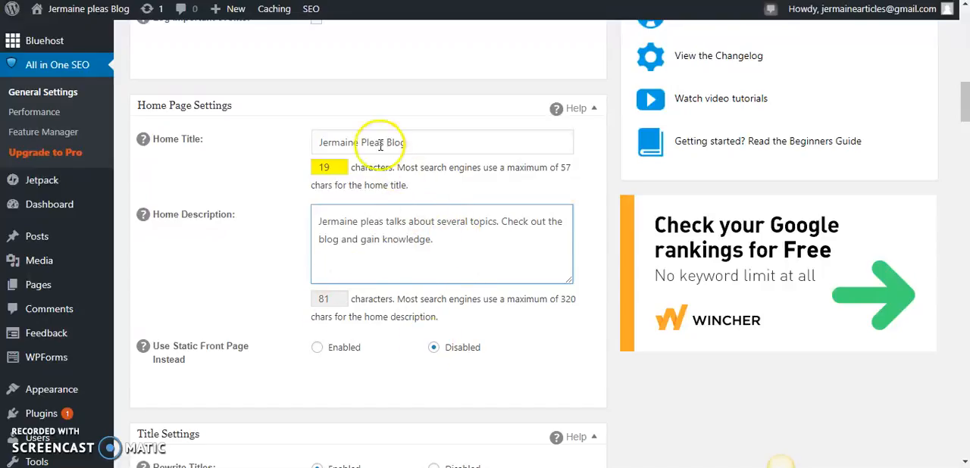
Examine the Title Settings and read the help text on supported macros for the Page Title Format
left_click_drag(966, 103, 966, 137)
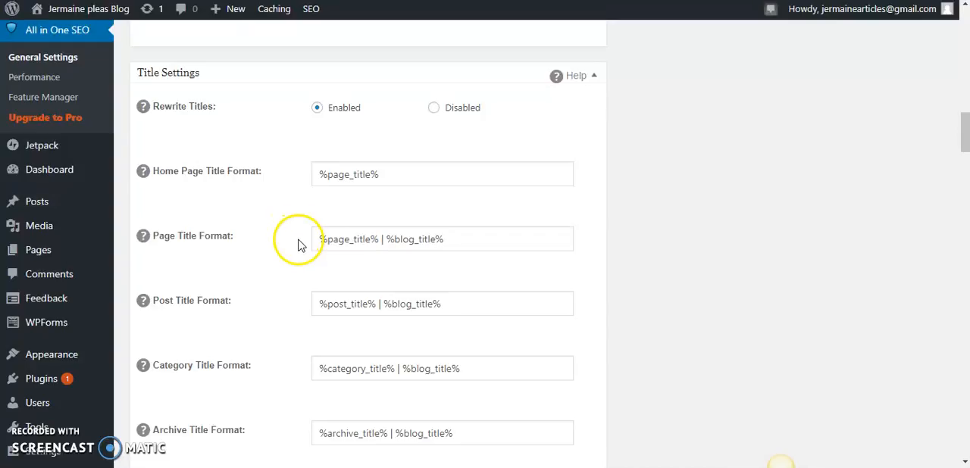
left_click(142, 239)
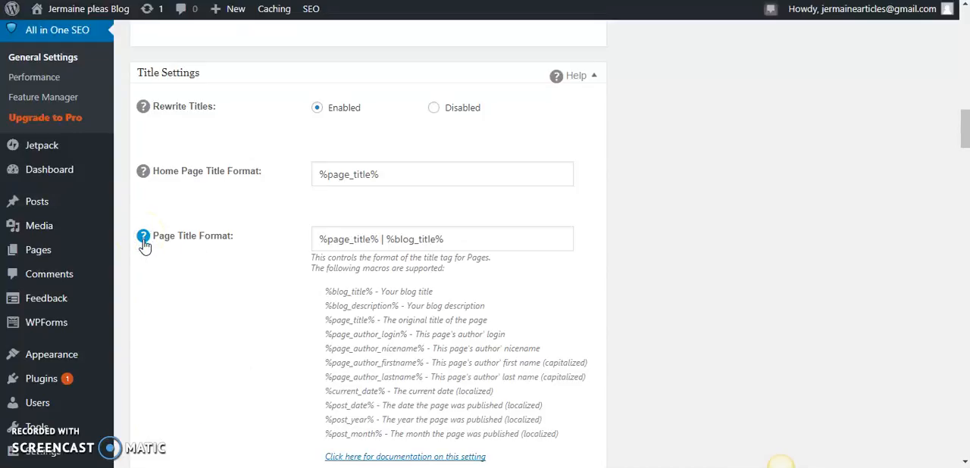
left_click(143, 240)
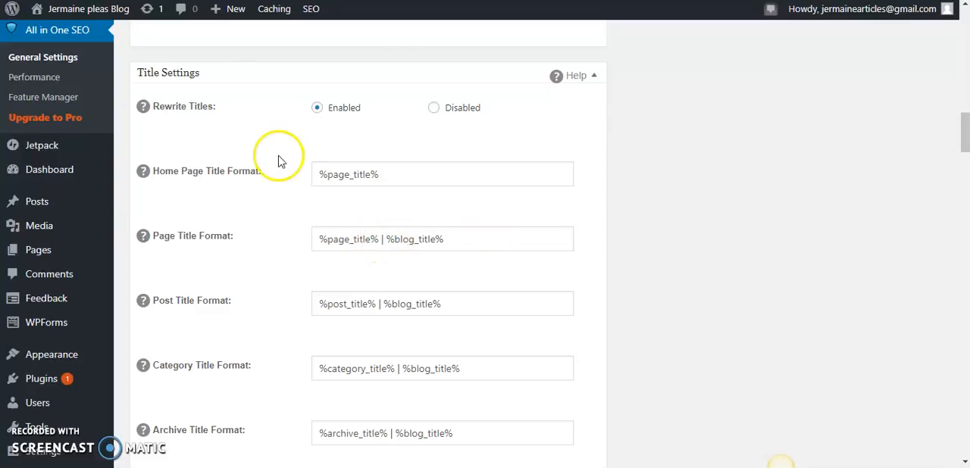
mouse_move(119, 12)
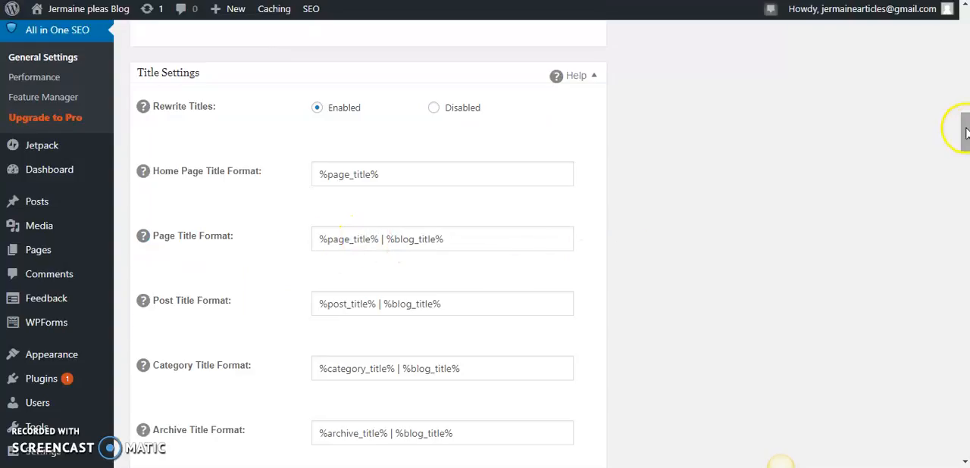
left_click_drag(964, 124, 965, 103)
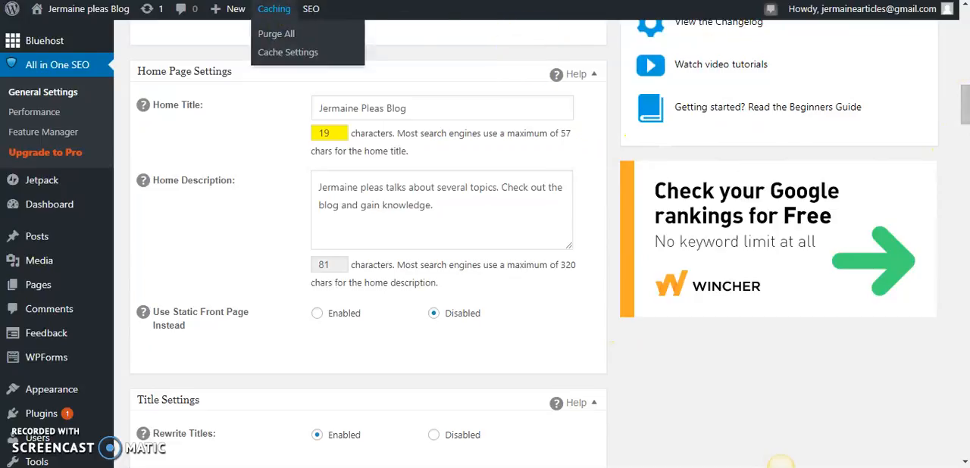
key("F11")
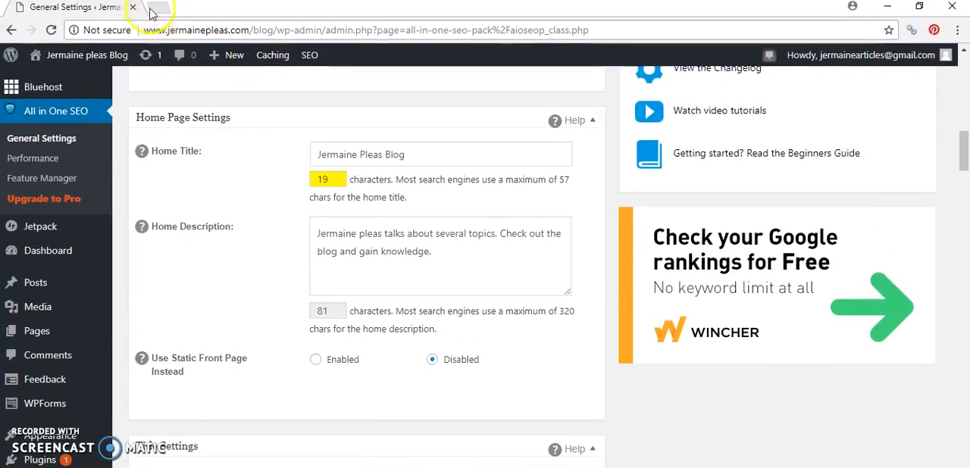
key("F11")
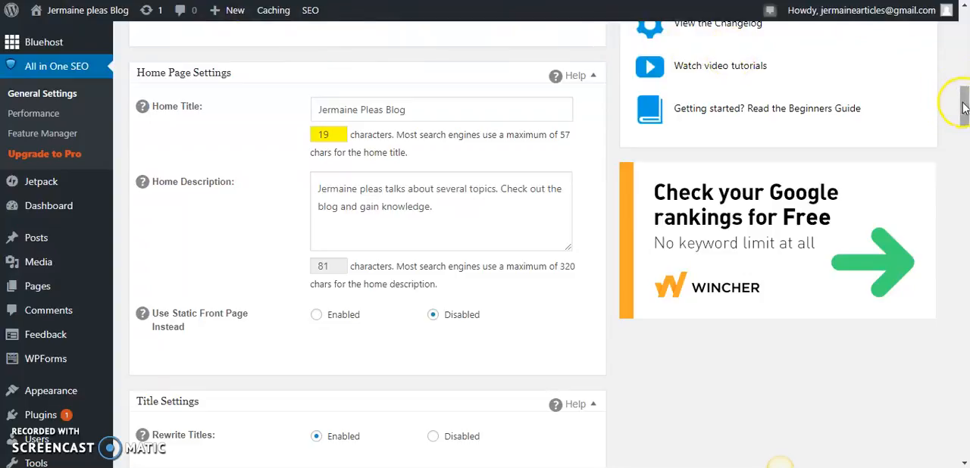
Review the Noindex and Keyword Settings, then save the All in One SEO options
left_click_drag(965, 109, 959, 314)
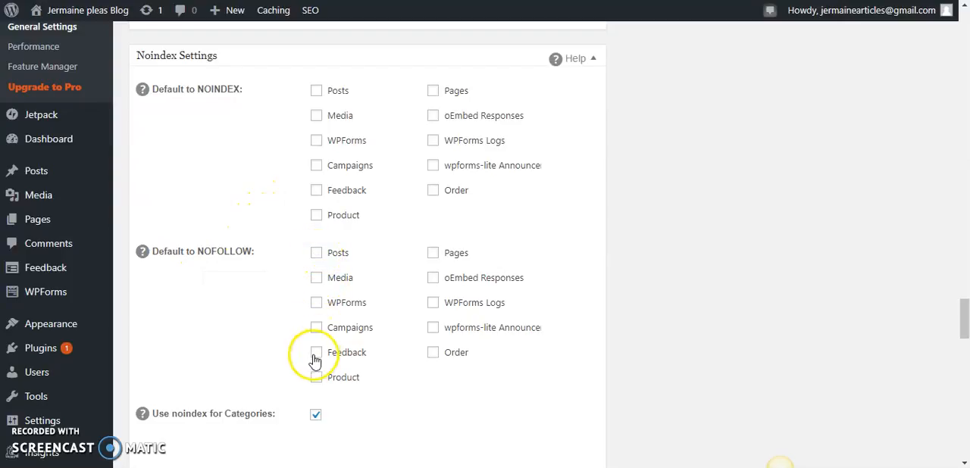
left_click_drag(963, 306, 960, 341)
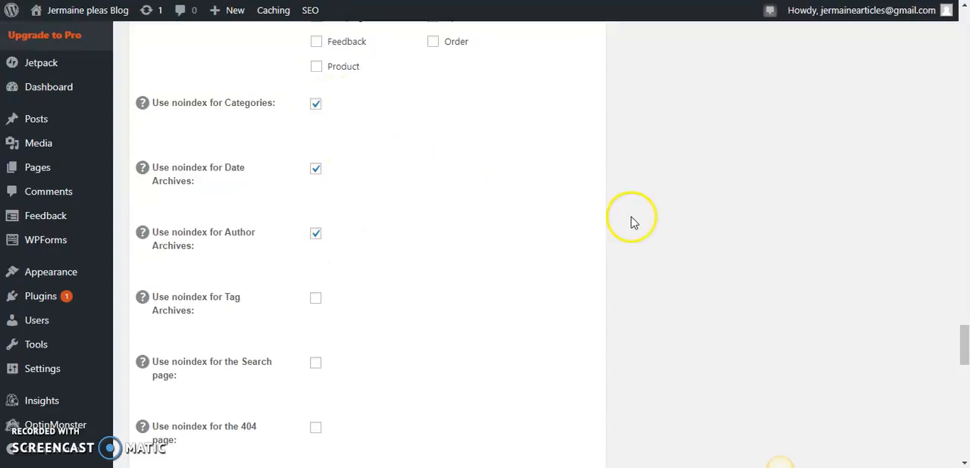
left_click_drag(963, 341, 963, 426)
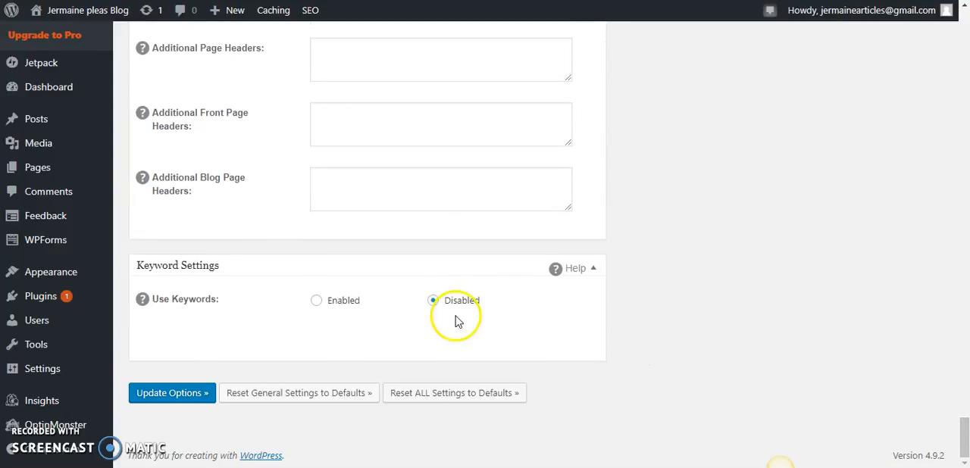
left_click(169, 398)
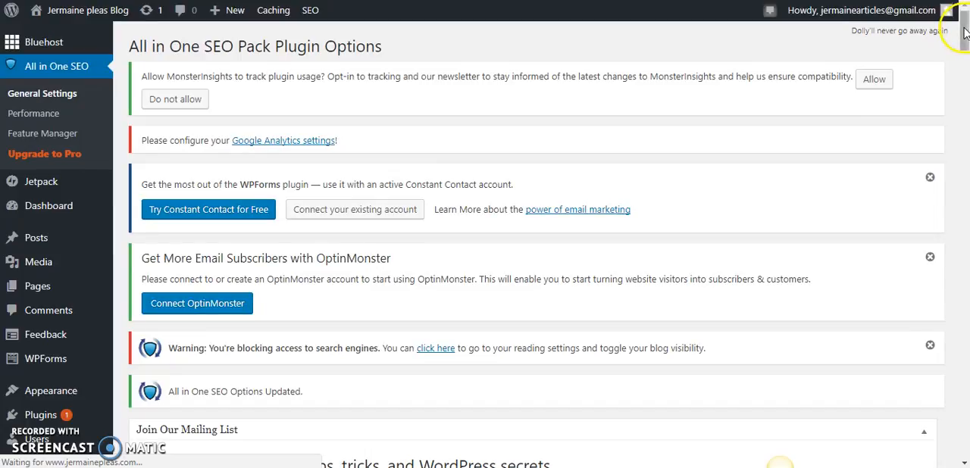
Start a new blog post in the post editor
mouse_move(964, 32)
left_mouse_down()
mouse_move(965, 53)
mouse_move(965, 29)
left_mouse_up()
mouse_move(30, 241)
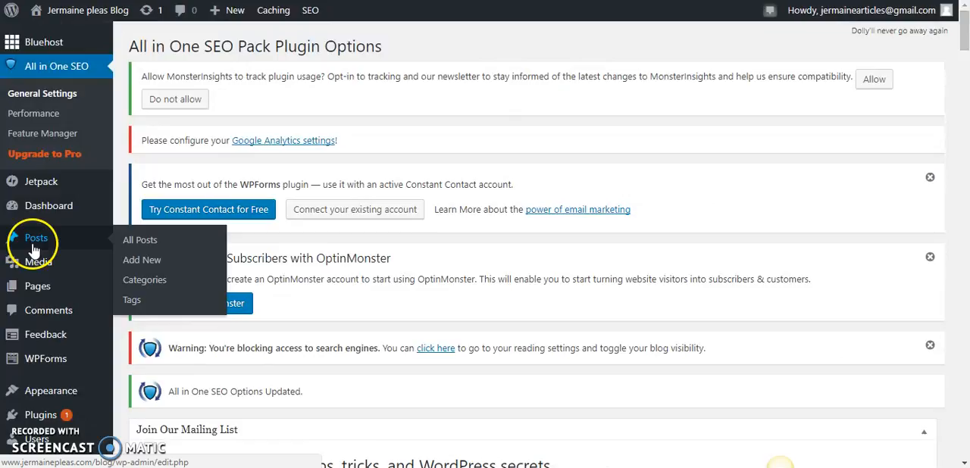
left_click(136, 261)
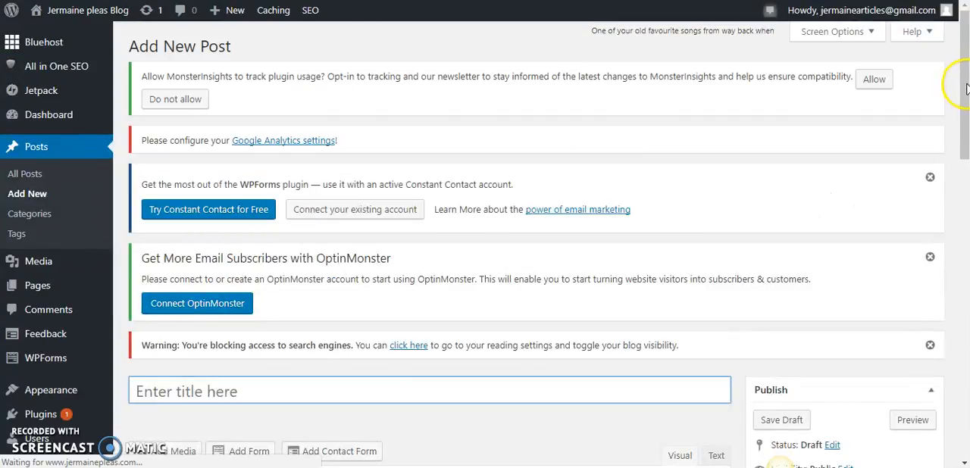
Examine the new post page from the title and content editor down to the All in One SEO Pack title and description fields
left_click_drag(965, 96, 963, 123)
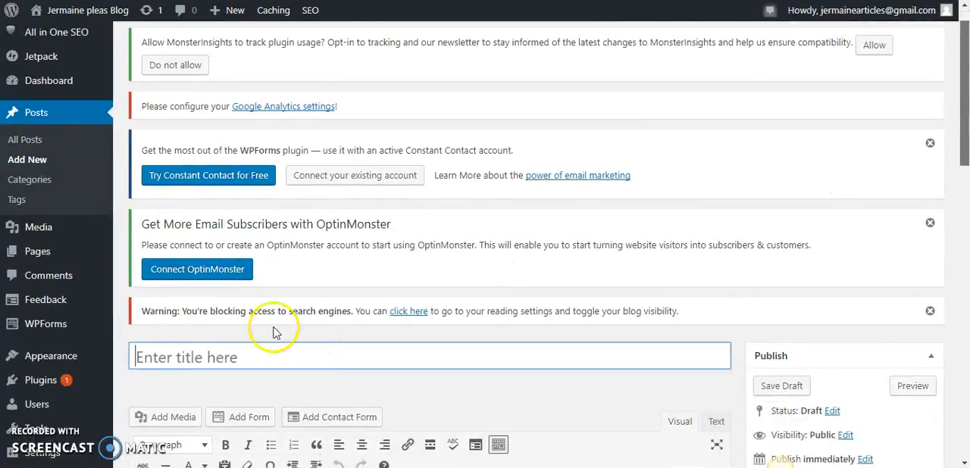
scroll(216, 358, "down", 2)
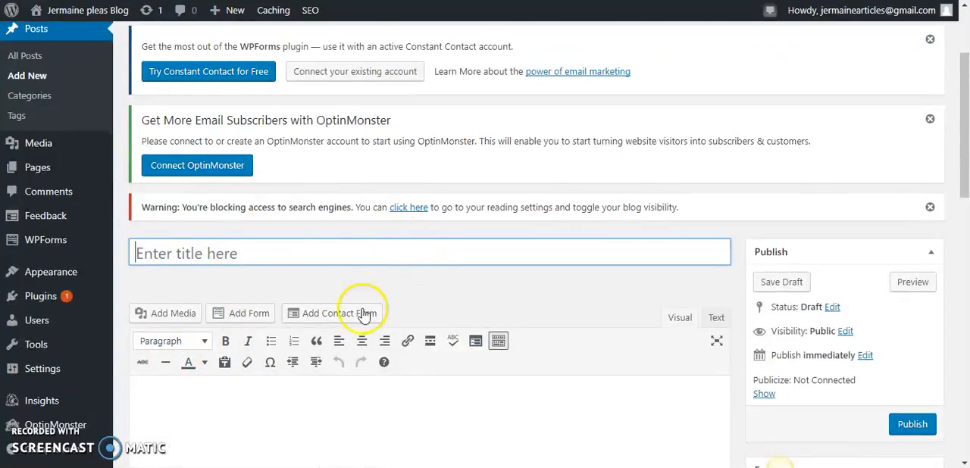
left_click_drag(965, 114, 963, 162)
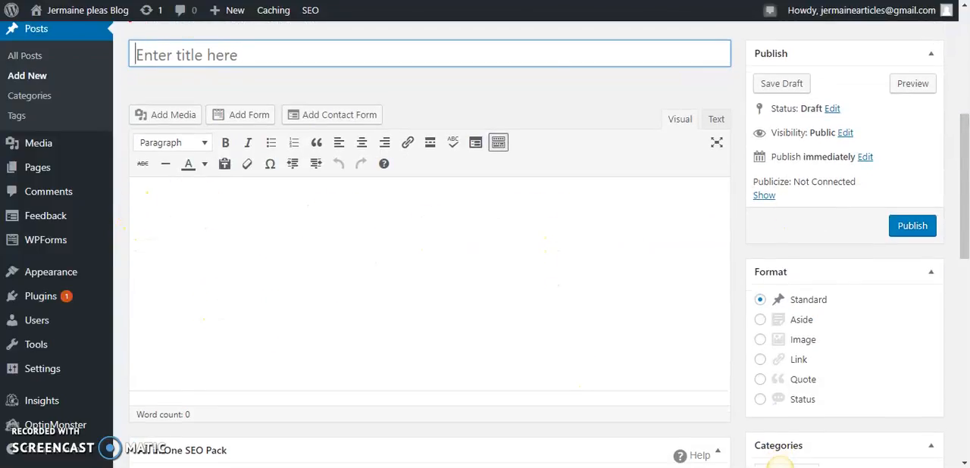
left_click_drag(964, 155, 964, 119)
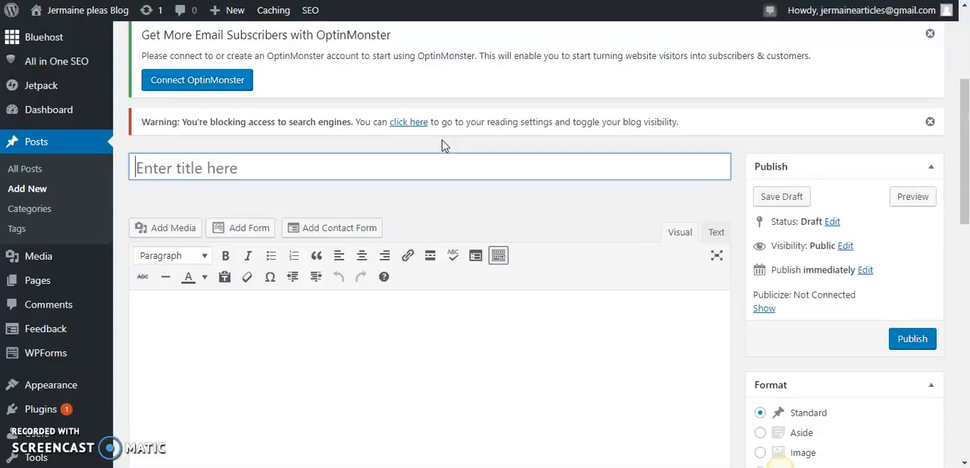
left_click_drag(964, 125, 954, 147)
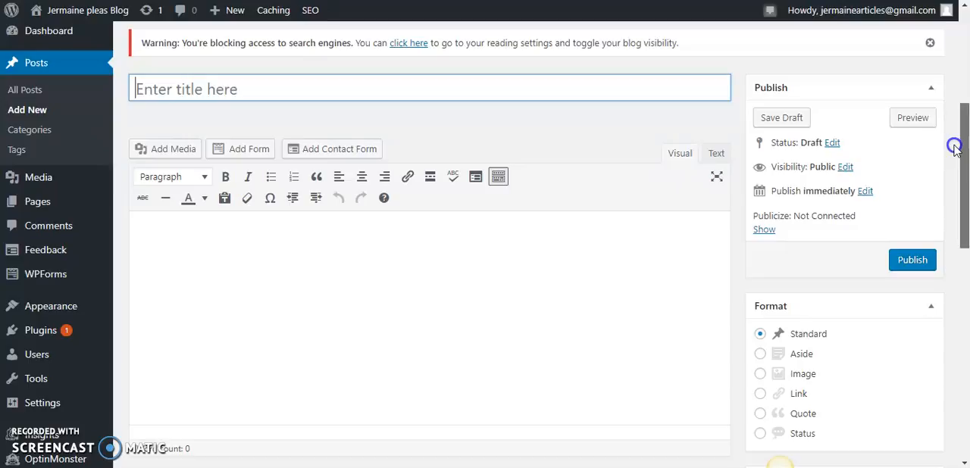
left_click_drag(954, 146, 957, 167)
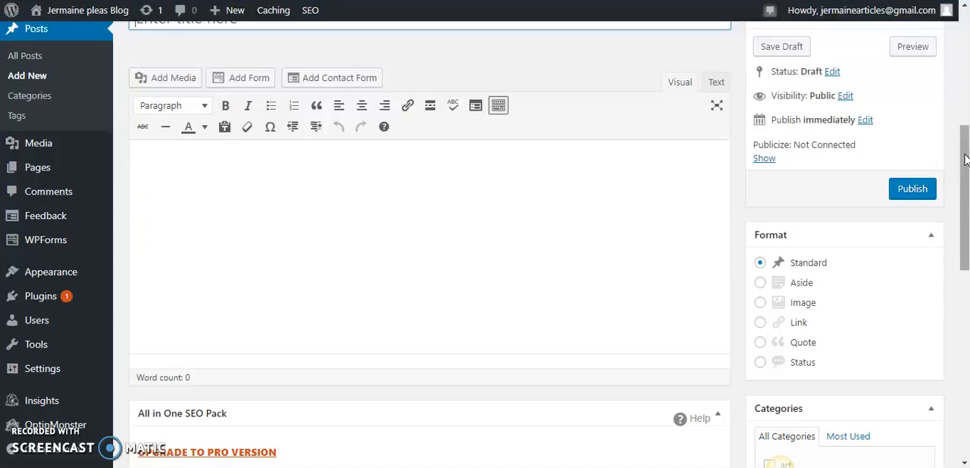
left_click_drag(965, 156, 961, 221)
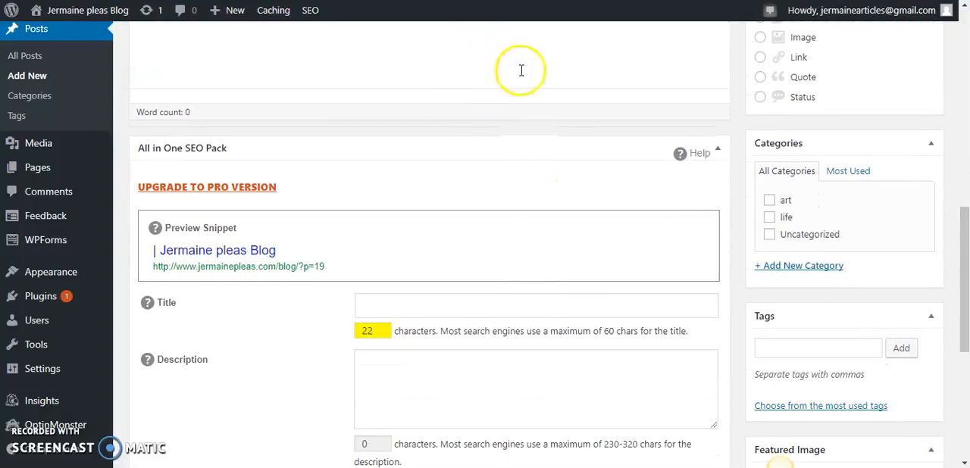
left_click_drag(968, 270, 963, 218)
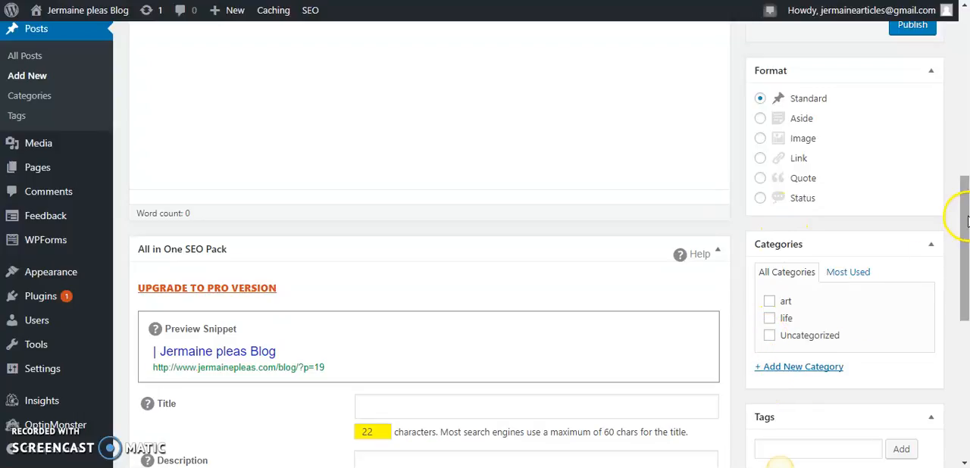
Title the post "Watch as I give You the Best Ingredients for Chocolate Cake"
scroll(966, 219, "up", 3)
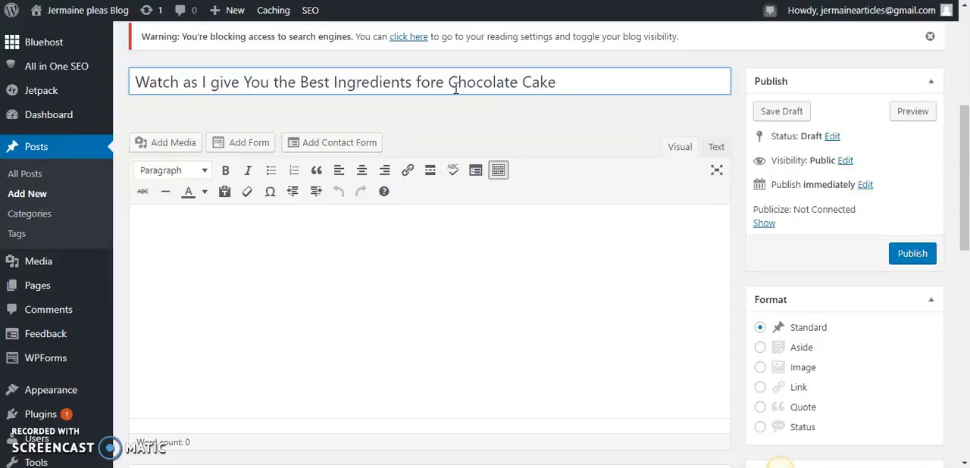
double_click(455, 89)
left_click(444, 83)
key("BackSpace")
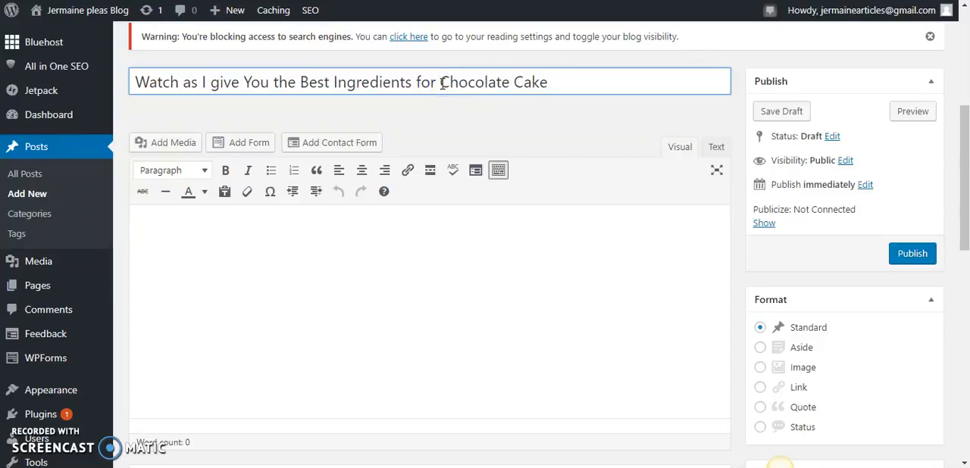
Begin the post content with the line "Here are the ingredients"
left_click(364, 238)
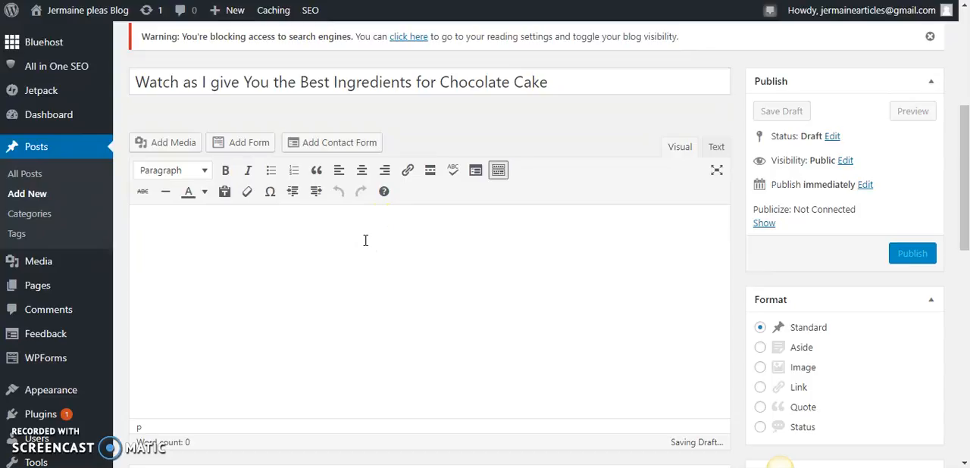
type("Here are the ingredients")
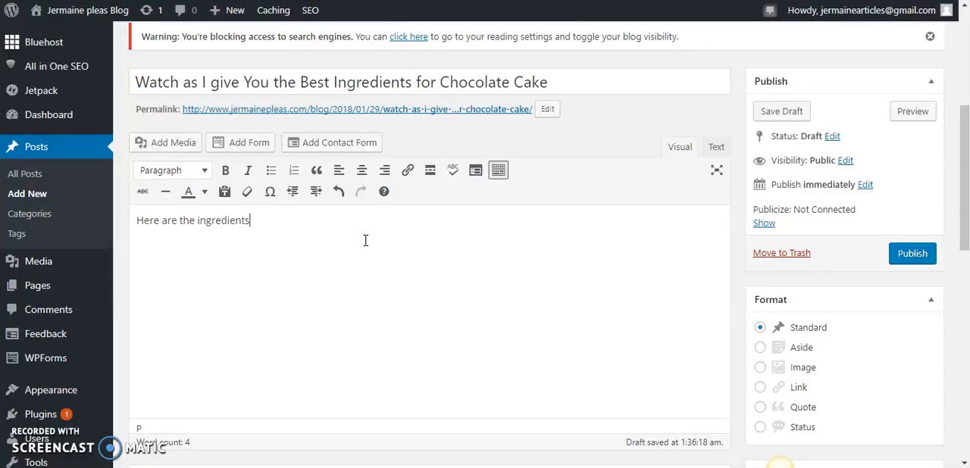
Add the ingredient "Four" below the opening line and format it as a bulleted list item
left_click(275, 222)
left_click_drag(161, 255, 137, 257)
left_click(139, 256)
key("Delete")
double_click(154, 254)
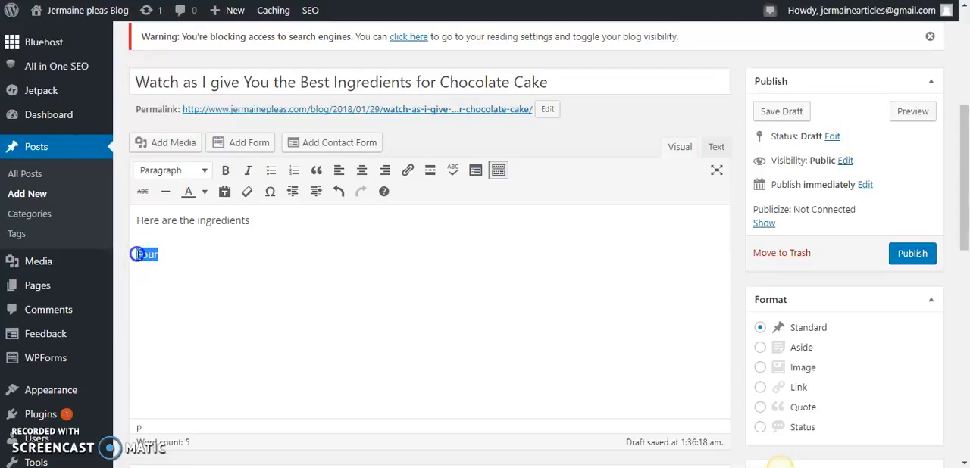
left_click(273, 171)
left_click(199, 252)
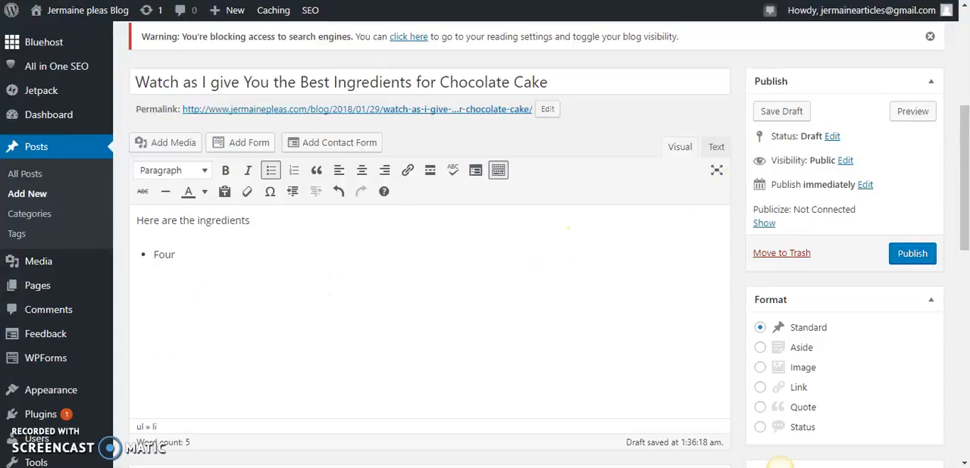
Copy the post title into the Title field of the All in One SEO Pack section
mouse_move(963, 152)
left_mouse_down()
mouse_move(964, 212)
mouse_move(950, 225)
mouse_move(964, 218)
mouse_move(965, 139)
left_mouse_up()
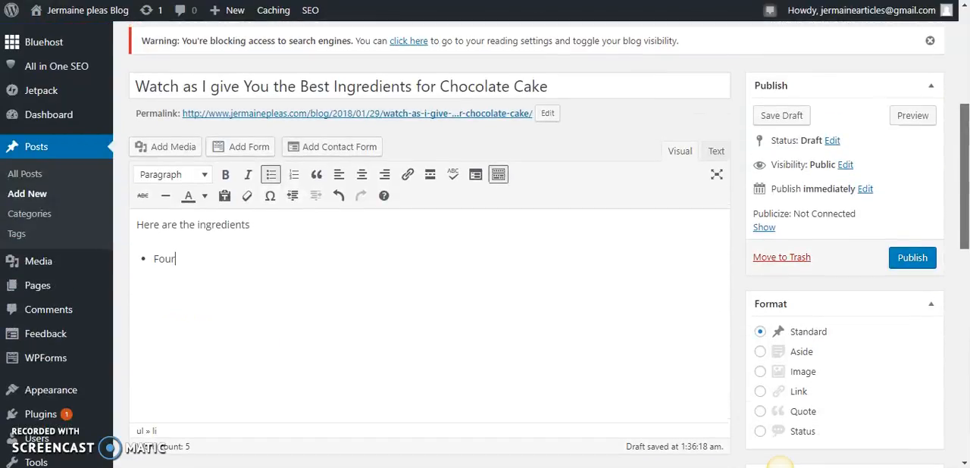
triple_click(604, 96)
right_click(605, 96)
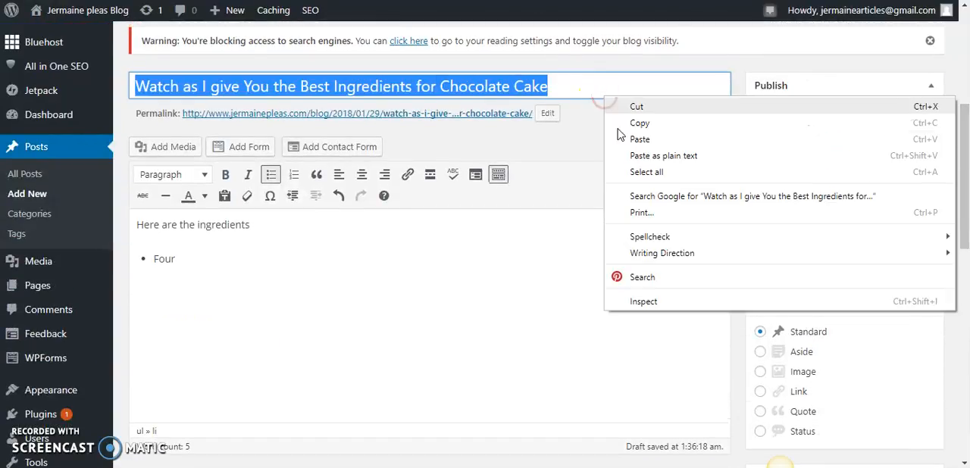
left_click(625, 123)
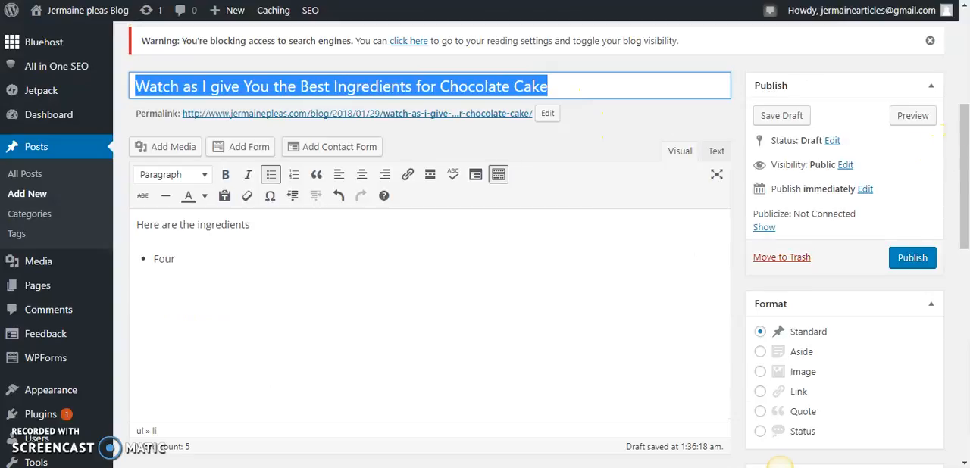
left_click_drag(964, 132, 966, 246)
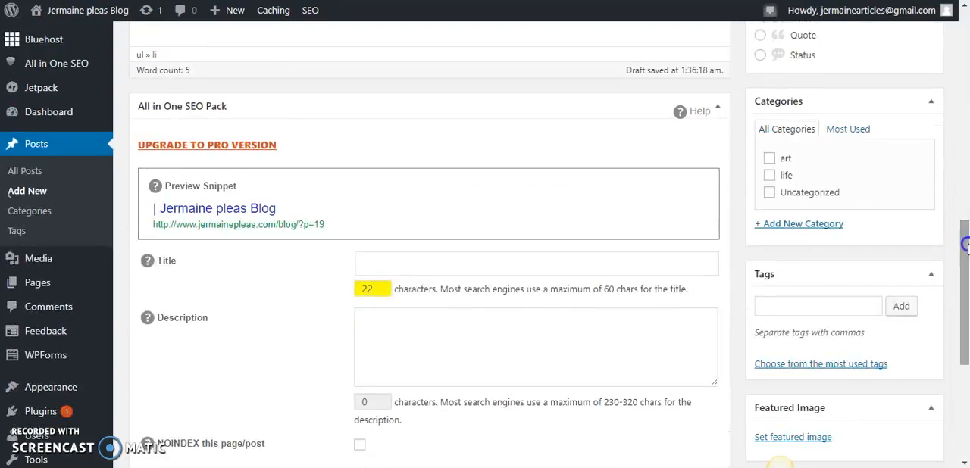
left_click(498, 263)
right_click(498, 262)
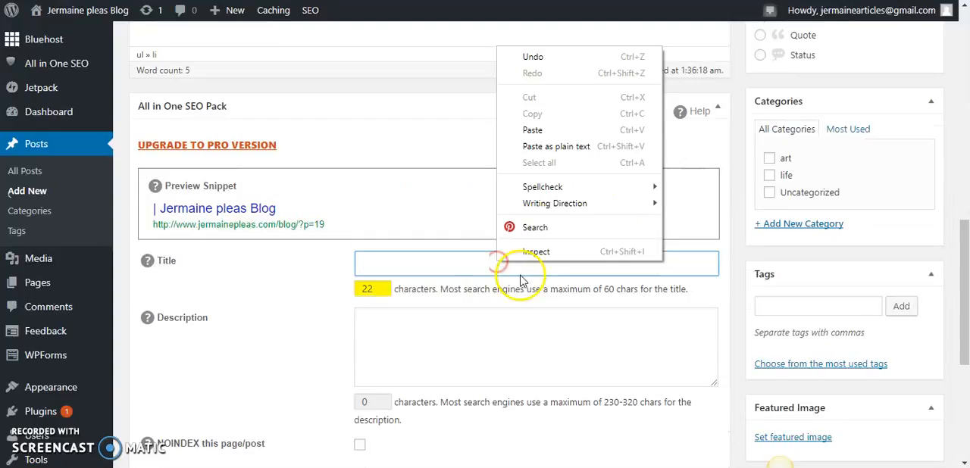
left_click(578, 129)
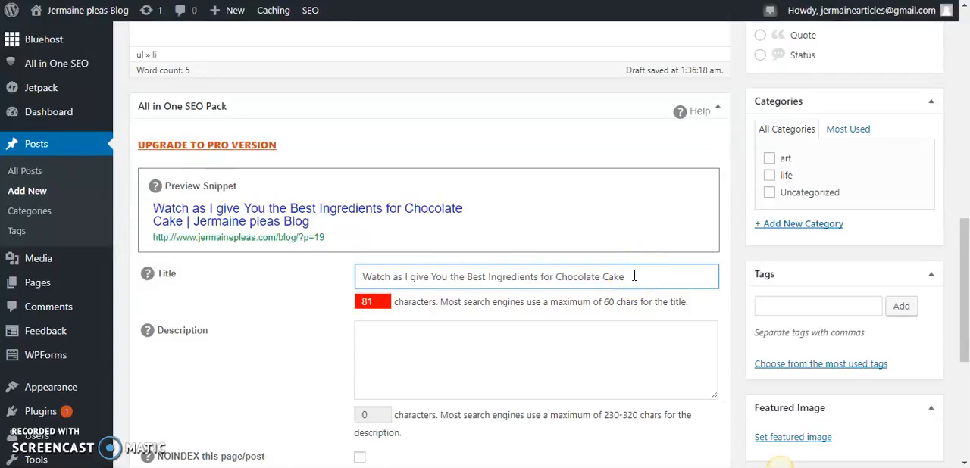
Review the SEO title's wording and its "Chocolate Cake" keyword against the recommended maximum of 60 characters
double_click(531, 278)
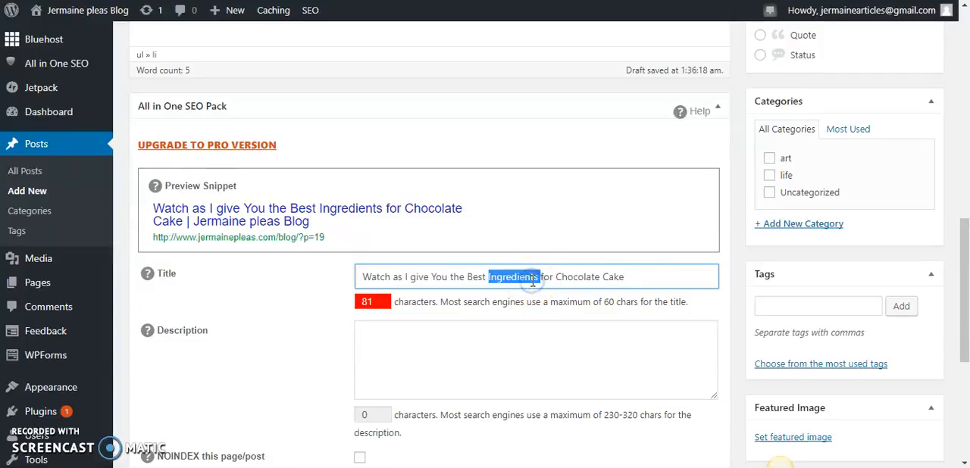
left_click(646, 277)
double_click(609, 302)
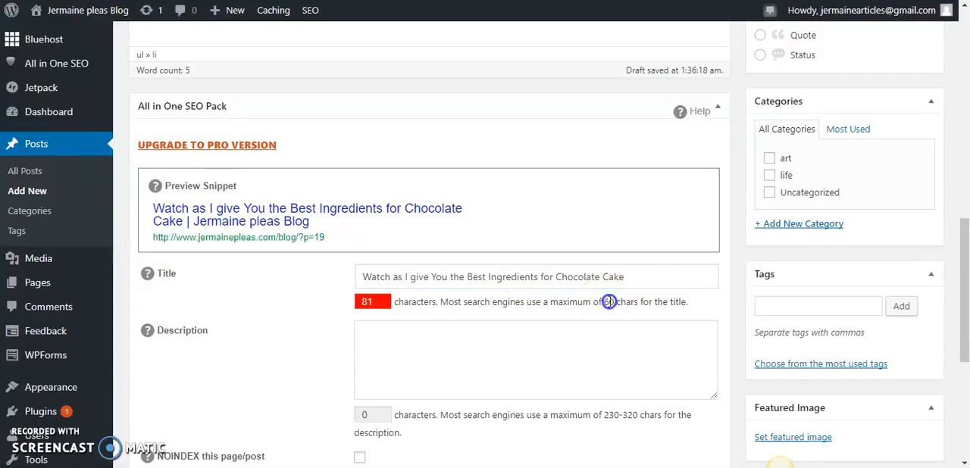
left_click(633, 279)
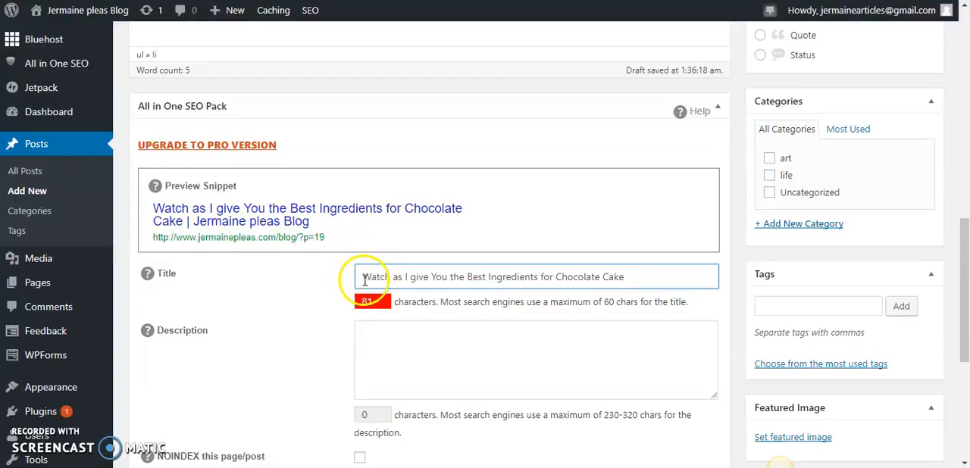
left_click_drag(361, 274, 555, 277)
left_click(637, 277)
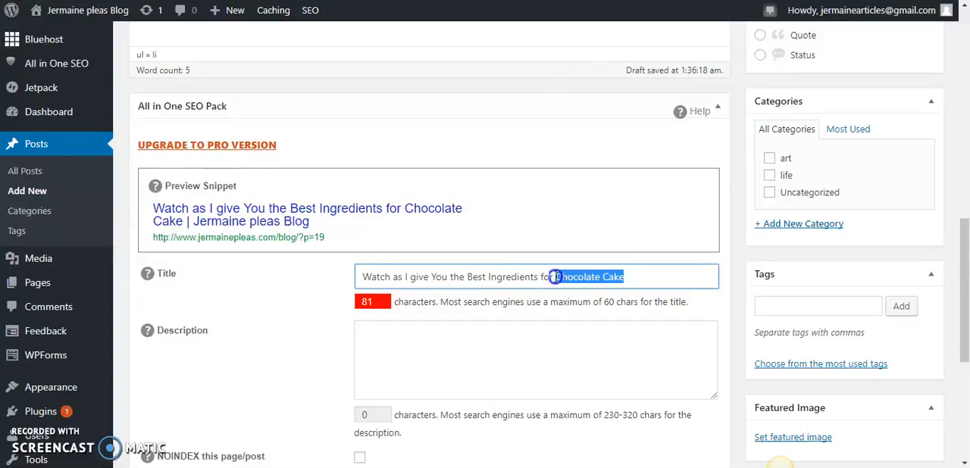
left_click_drag(555, 277, 628, 277)
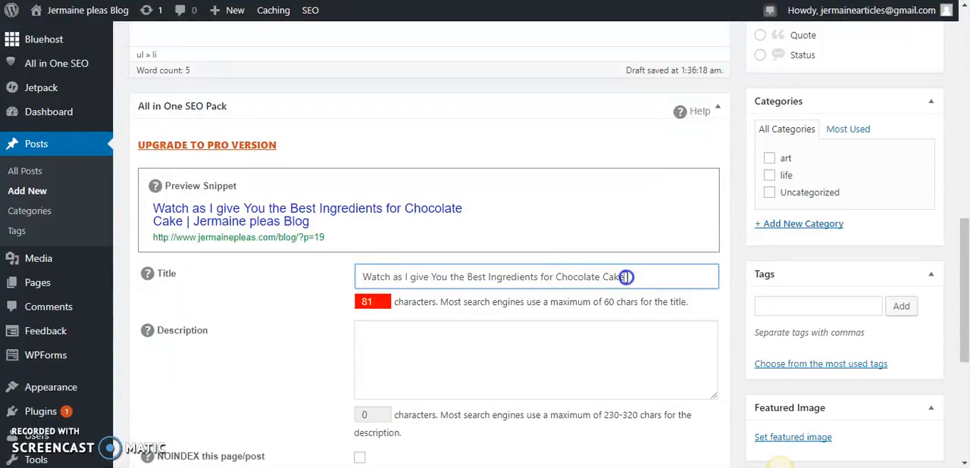
Enter the SEO description "Want to learn how to bake the best chocolate cake? Simply follow the instruction s on this blog post."
left_click(534, 361)
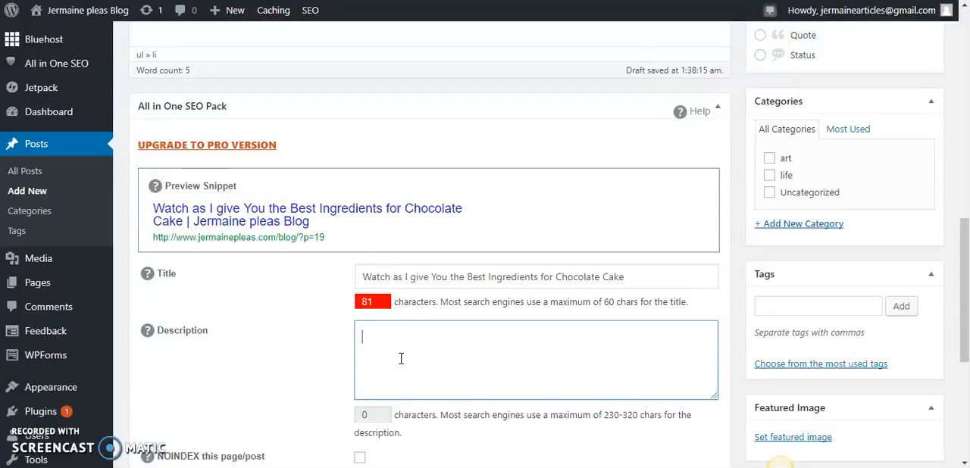
type("Want to")
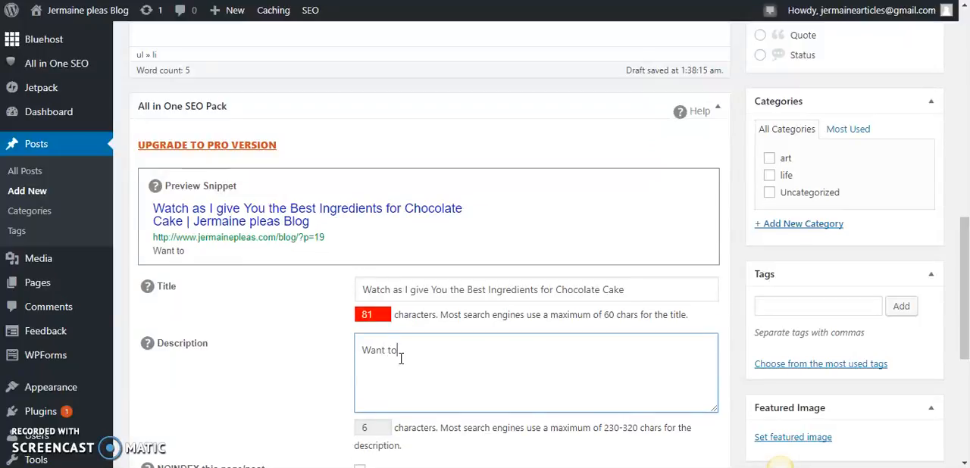
type(" learn how to bake the best choc")
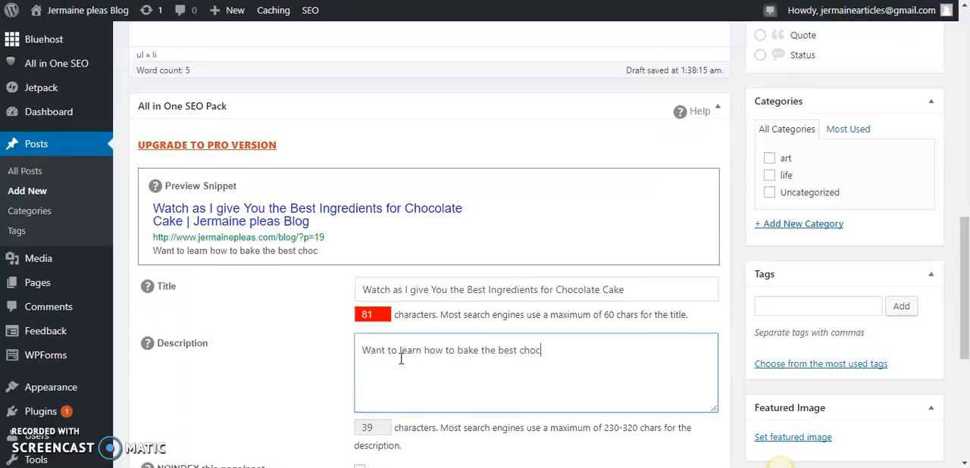
type("olate cake? Simply follow the instruction")
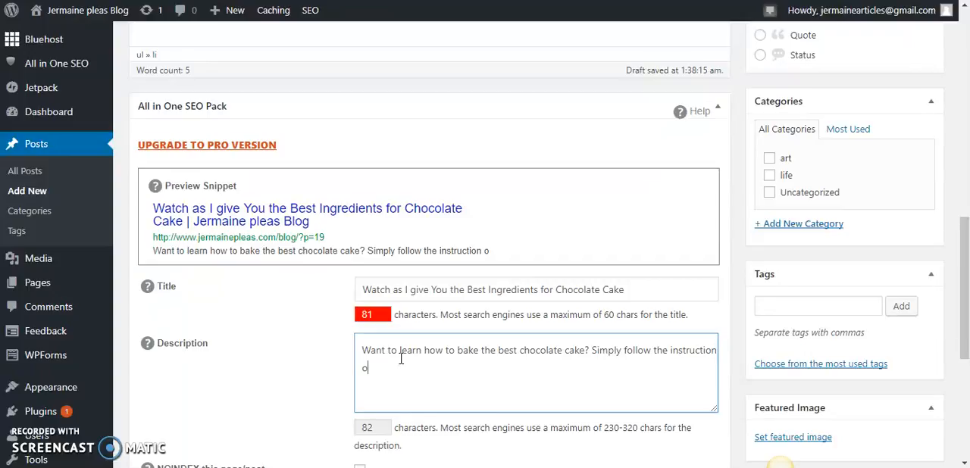
type(" s on ")
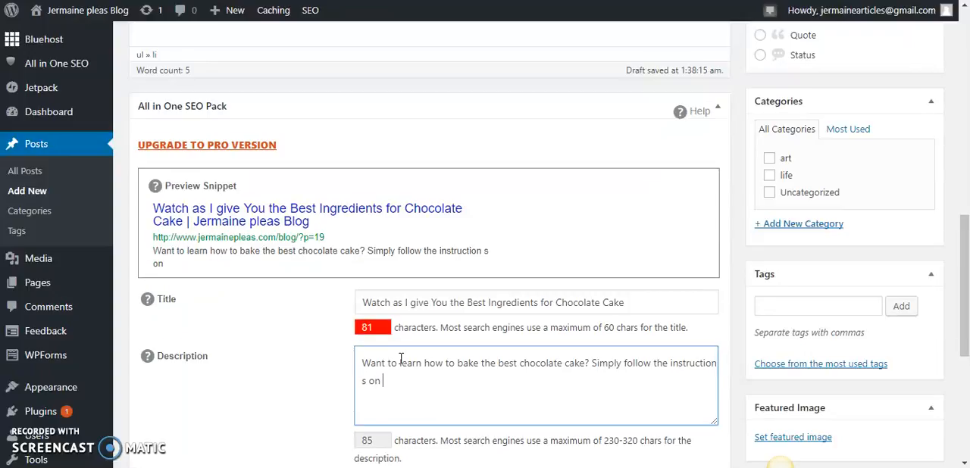
type("this blog post.")
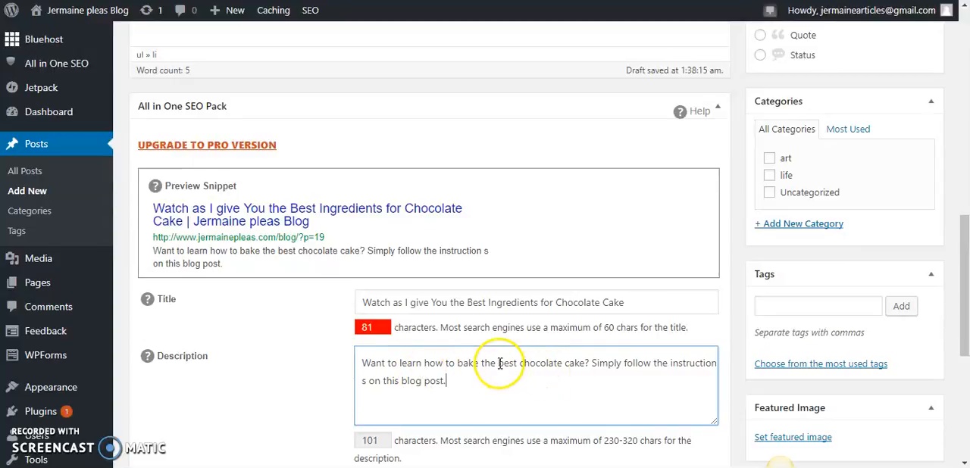
Compare the use of the keyword phrase "chocolate cake" in the SEO description and the SEO title
left_click_drag(498, 363, 584, 363)
left_click(585, 362)
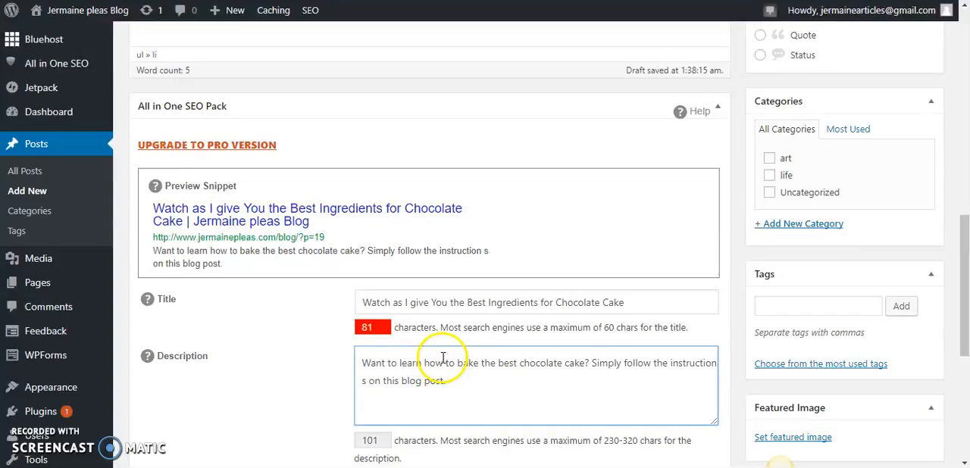
left_click(610, 302)
left_click_drag(609, 303, 556, 300)
left_click(555, 300)
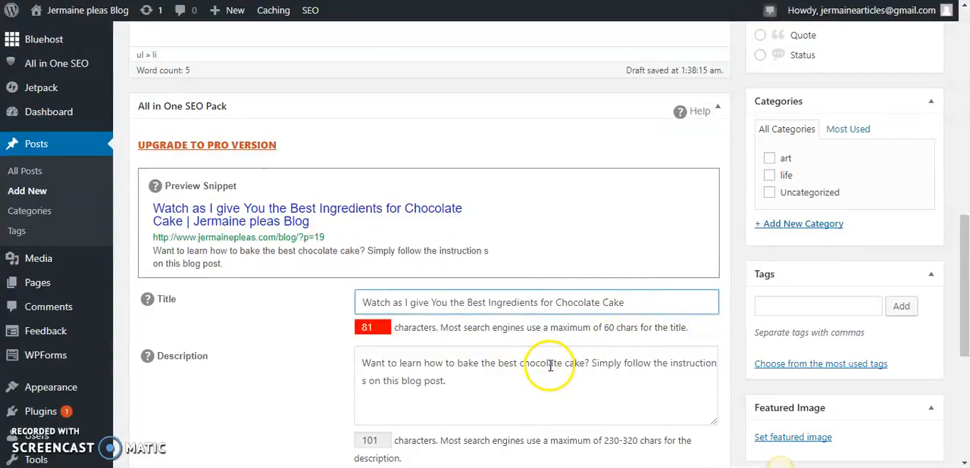
mouse_move(620, 304)
left_mouse_down()
mouse_move(542, 303)
mouse_move(625, 302)
left_mouse_up()
left_click(556, 303)
left_click(626, 301)
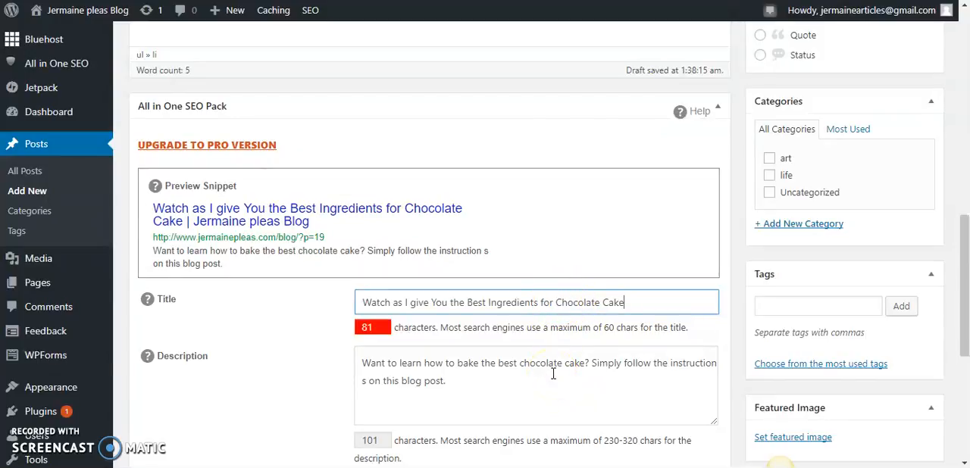
mouse_move(965, 255)
left_mouse_down()
mouse_move(965, 284)
mouse_move(965, 256)
left_mouse_up()
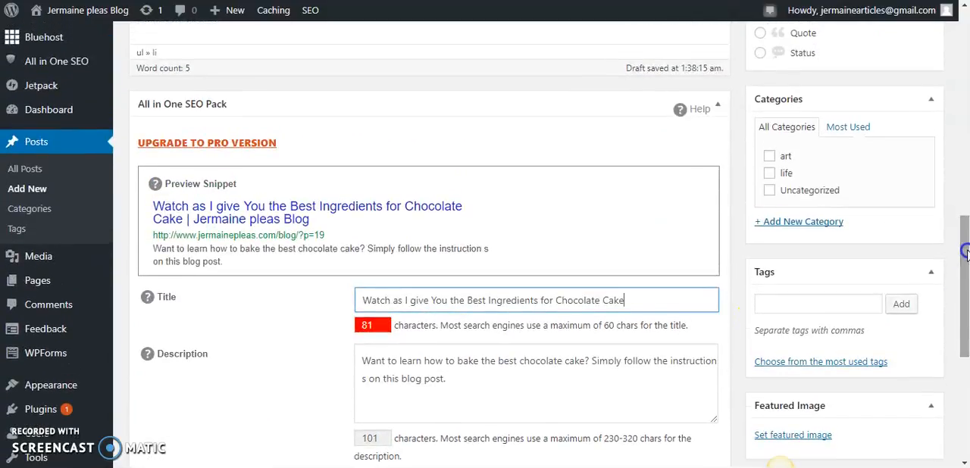
Create a new post category named "desserts" and assign it to the chocolate cake post
left_click(806, 222)
left_click(783, 253)
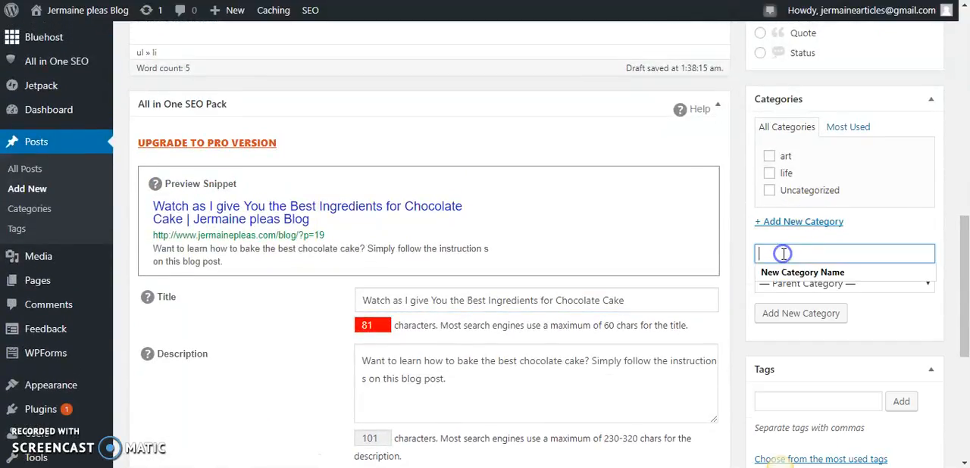
type("sweets")
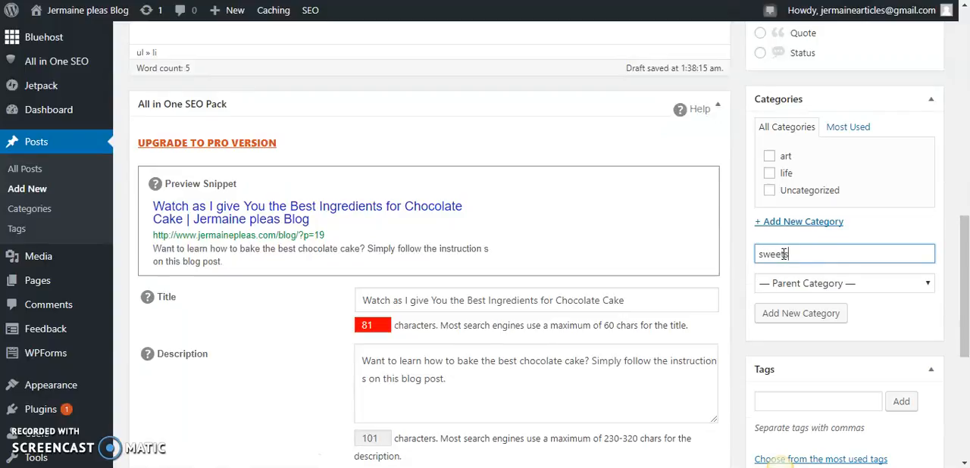
left_click(803, 255)
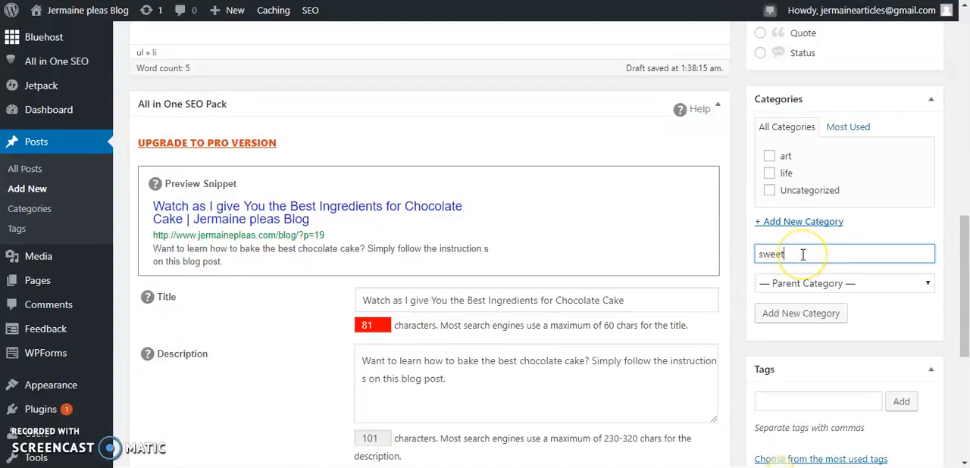
key("BackSpace")
key("BackSpace")
key("BackSpace")
key("BackSpace")
key("BackSpace")
left_click(804, 314)
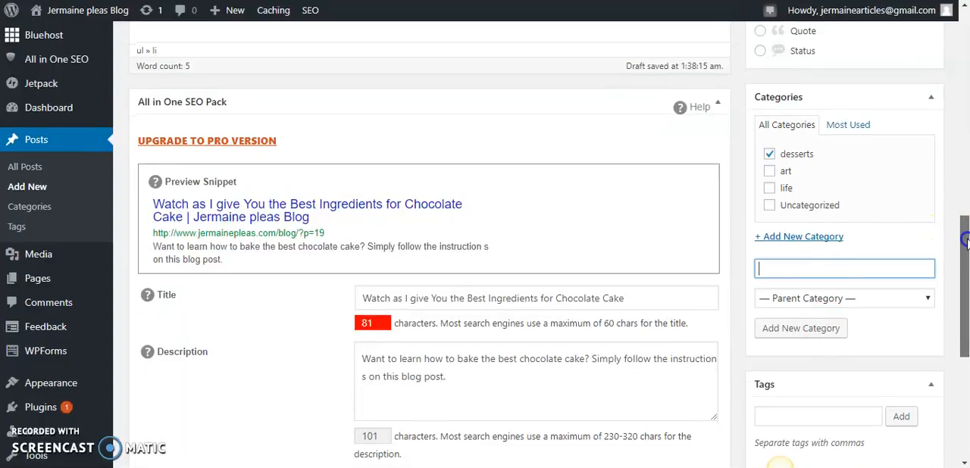
Add the tags "chocolate cake", "sweet food" and "fluffy foods" to the post
scroll(909, 258, "down", 1)
left_click(808, 386)
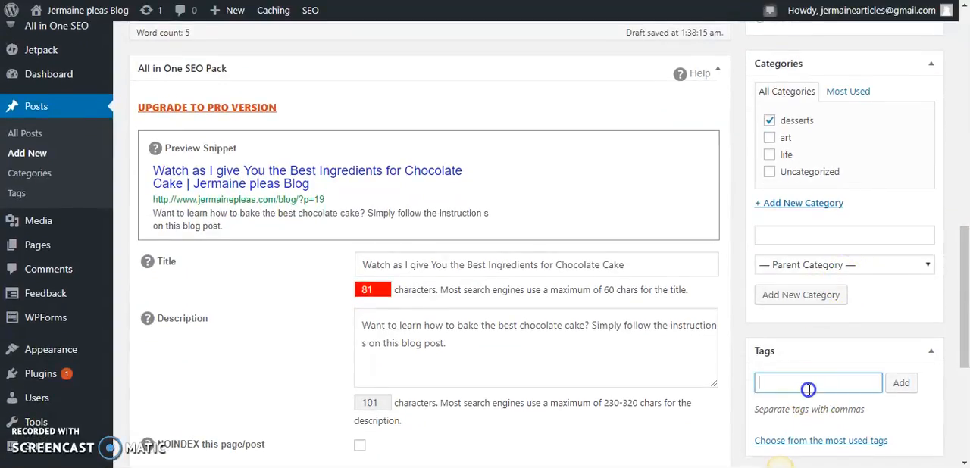
type("chocolate cake, sweet f")
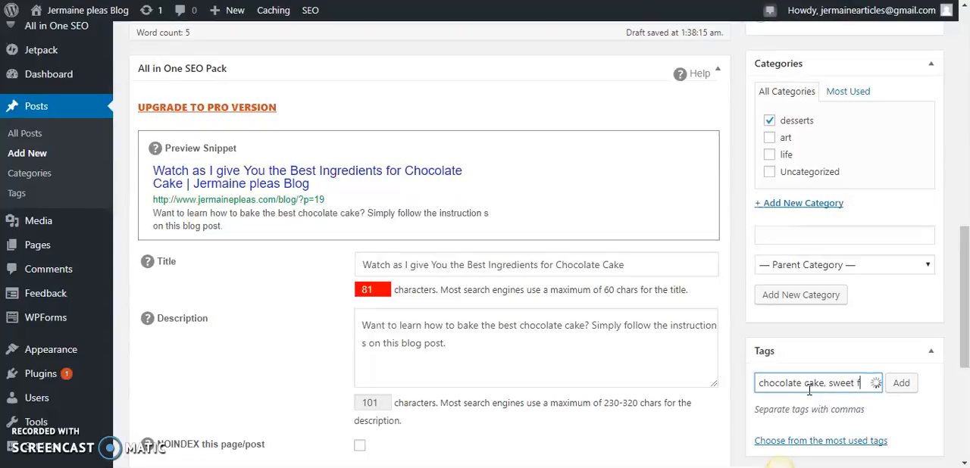
type(",")
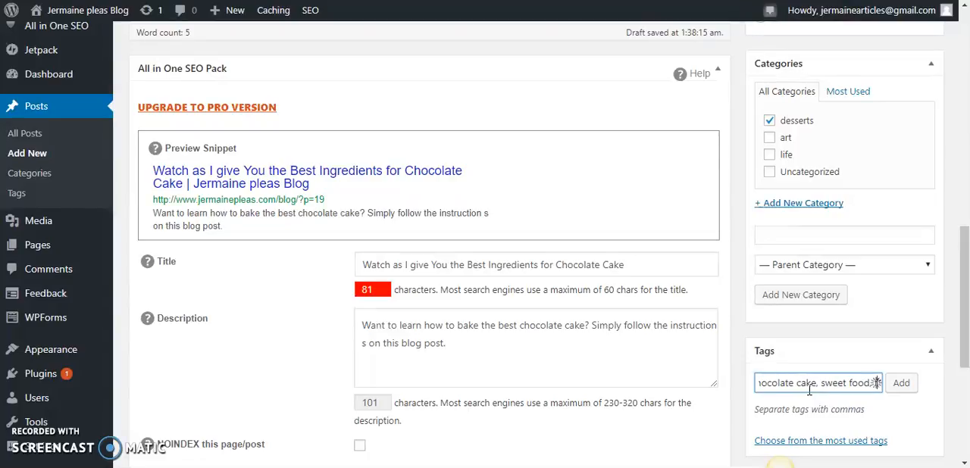
type(" fluffy foods")
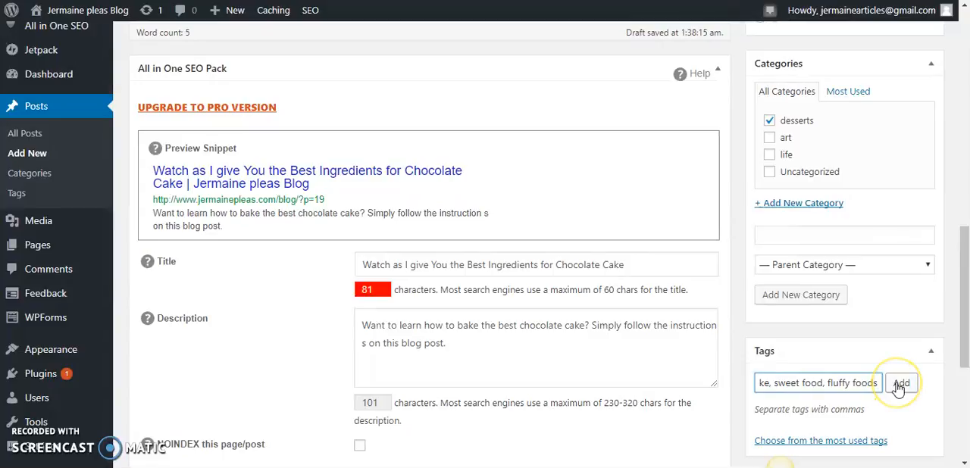
left_click(899, 384)
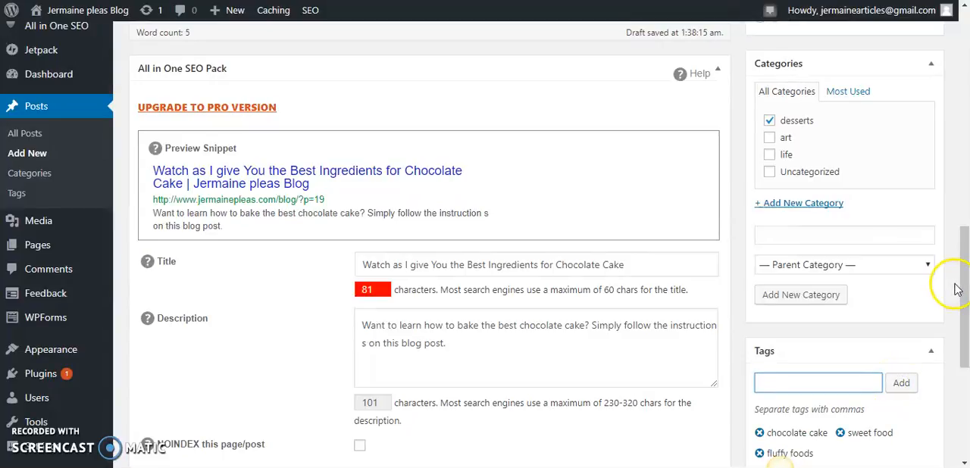
Review the post's ingredients text, post title and publishing options, then the wording of the SEO title
left_click_drag(964, 280, 965, 204)
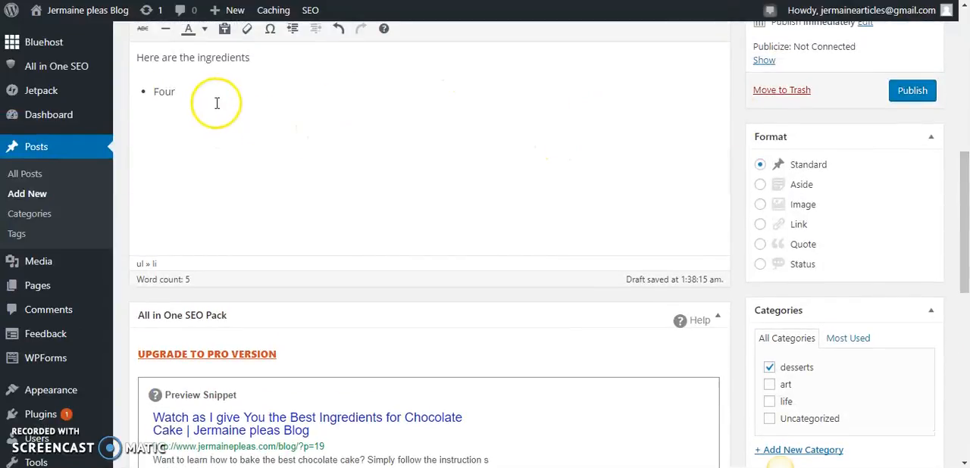
left_click(182, 92)
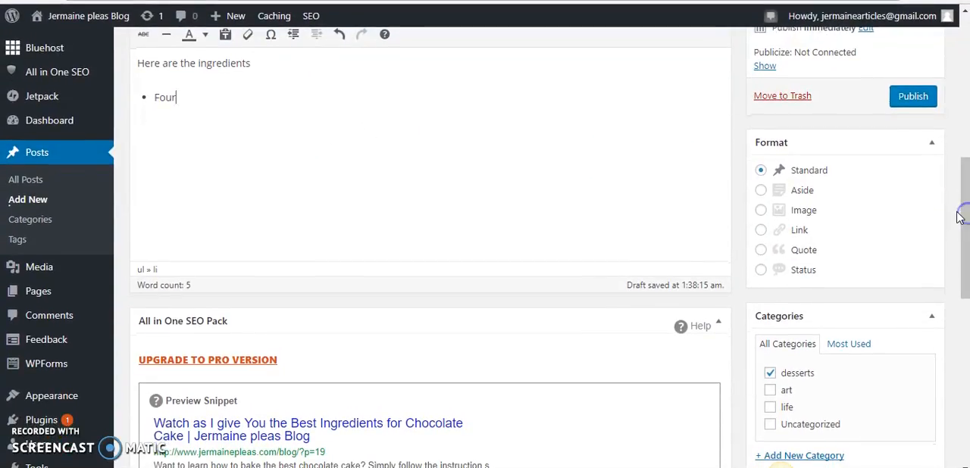
left_click_drag(963, 212, 965, 125)
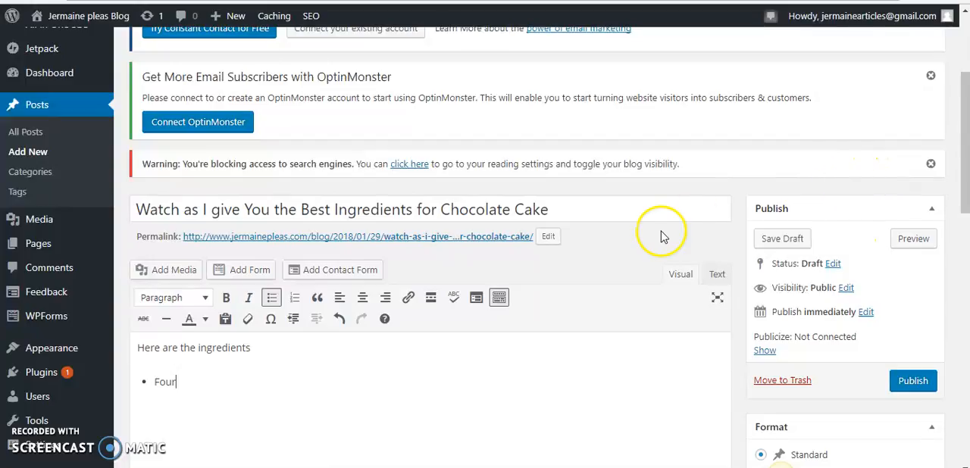
left_click_drag(964, 125, 962, 298)
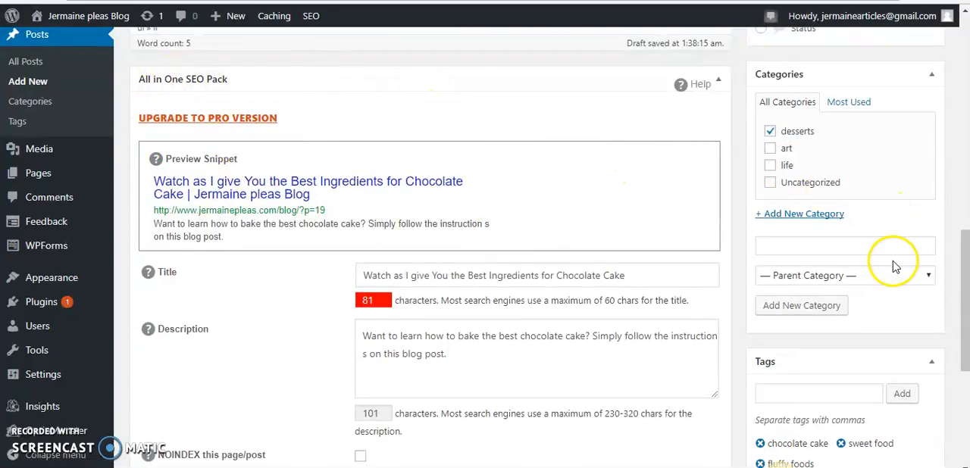
left_click_drag(964, 256, 962, 282)
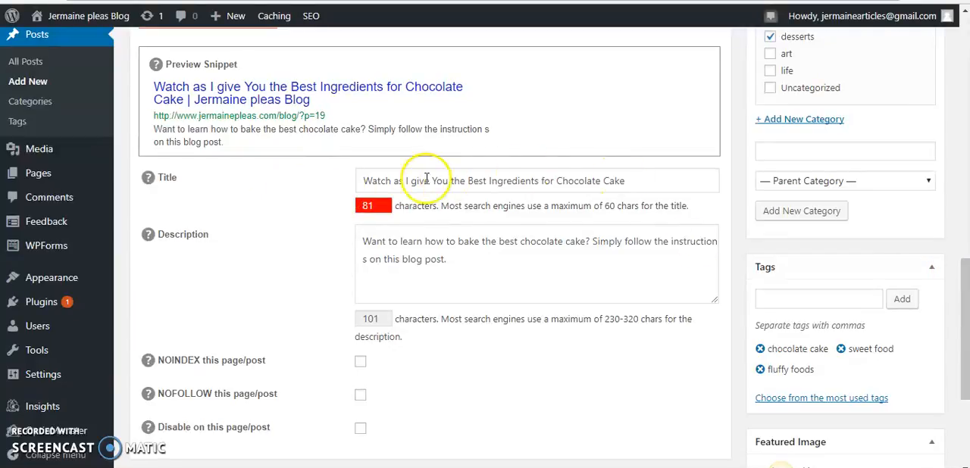
triple_click(361, 183)
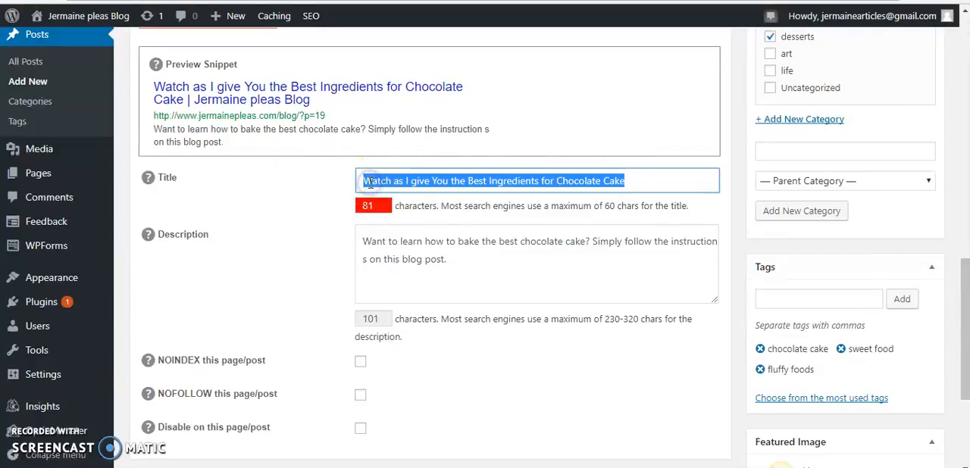
double_click(372, 181)
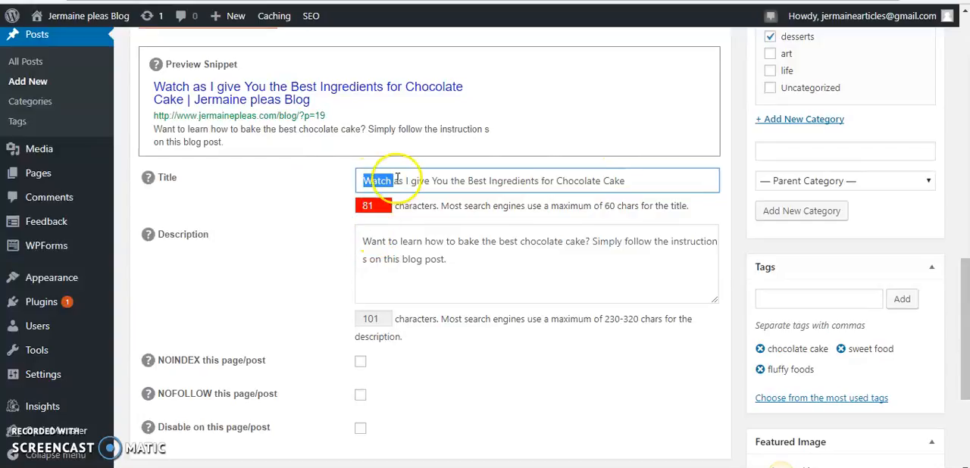
double_click(516, 177)
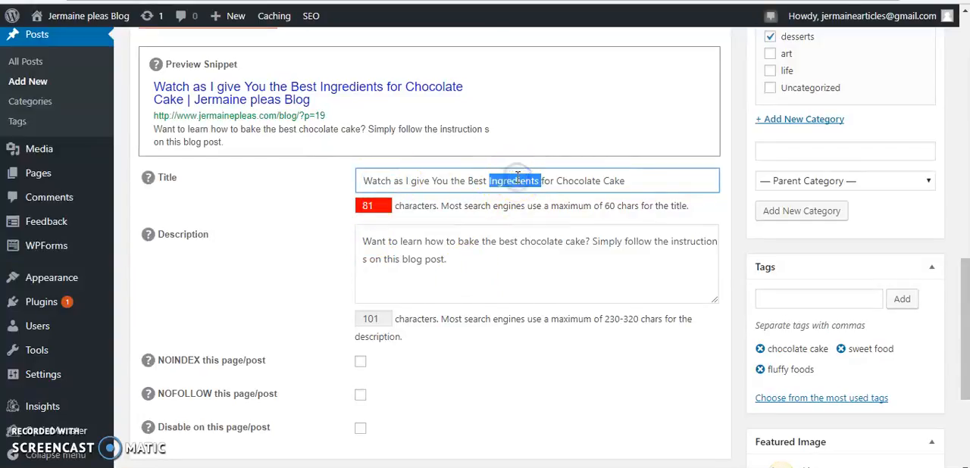
left_click(516, 178)
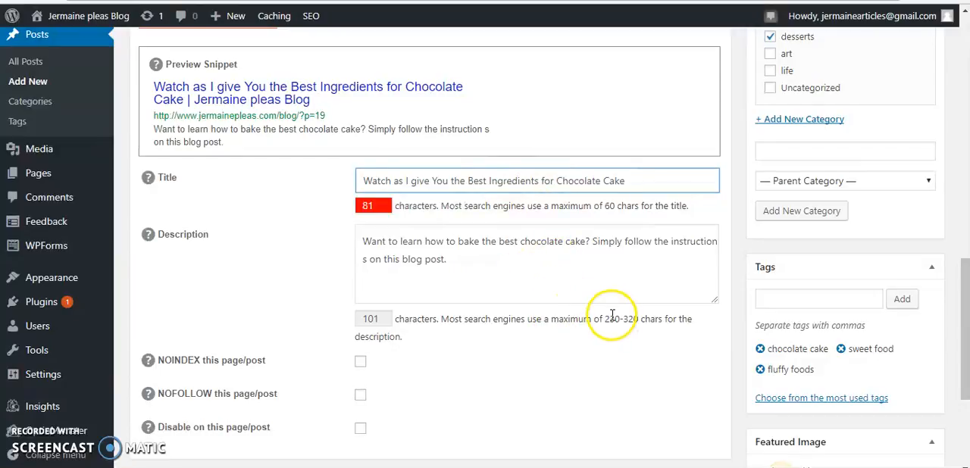
Check the SEO description's text against the recommended maximum of 230-320 characters
left_click_drag(604, 319, 634, 319)
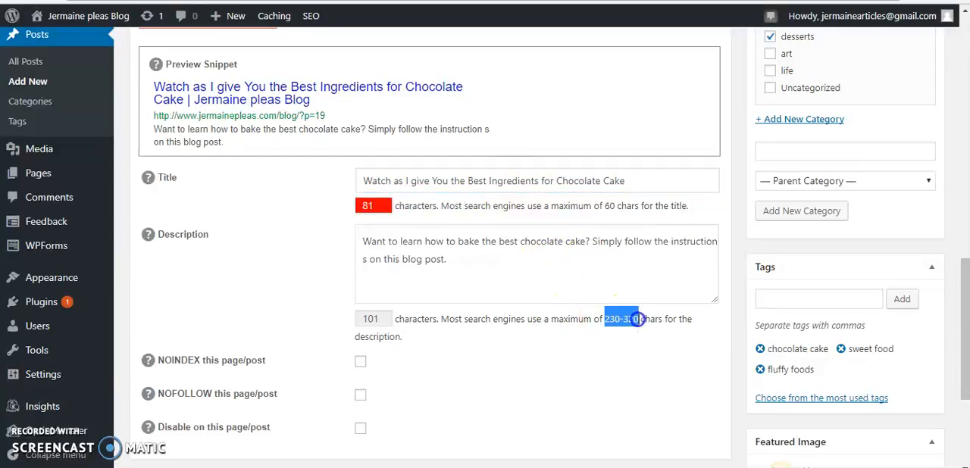
left_click(602, 292)
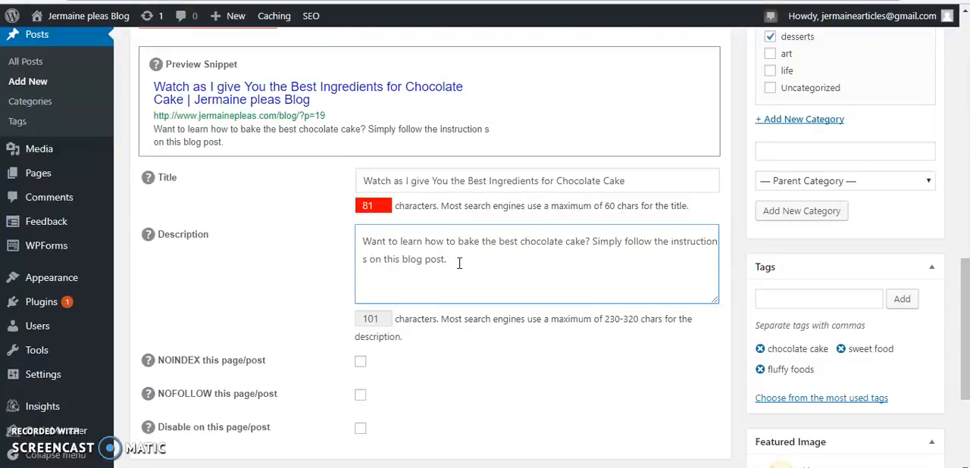
left_click_drag(459, 263, 363, 241)
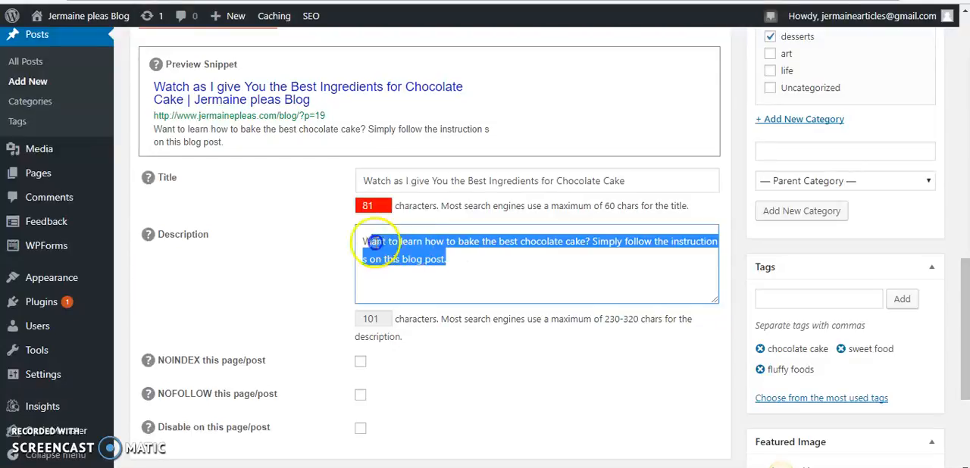
left_click(363, 242)
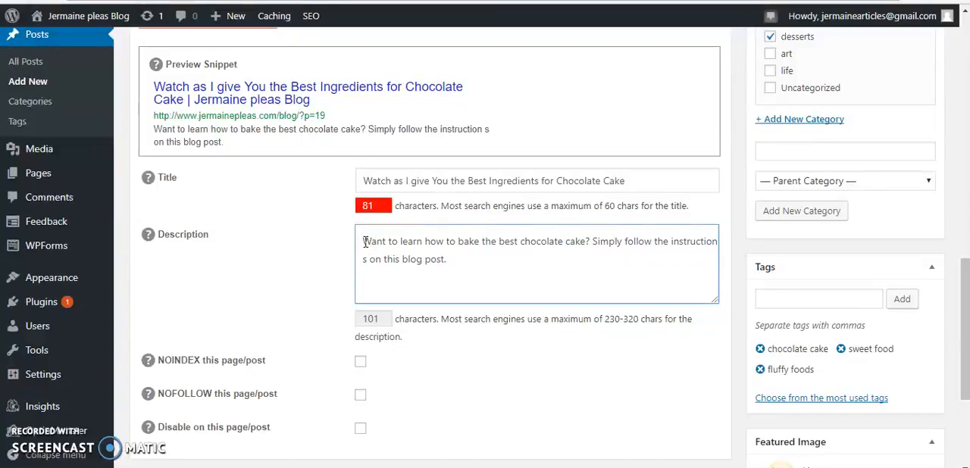
left_click_drag(363, 242, 456, 259)
left_click(555, 255)
mouse_move(964, 274)
left_mouse_down()
mouse_move(961, 365)
mouse_move(967, 263)
left_mouse_up()
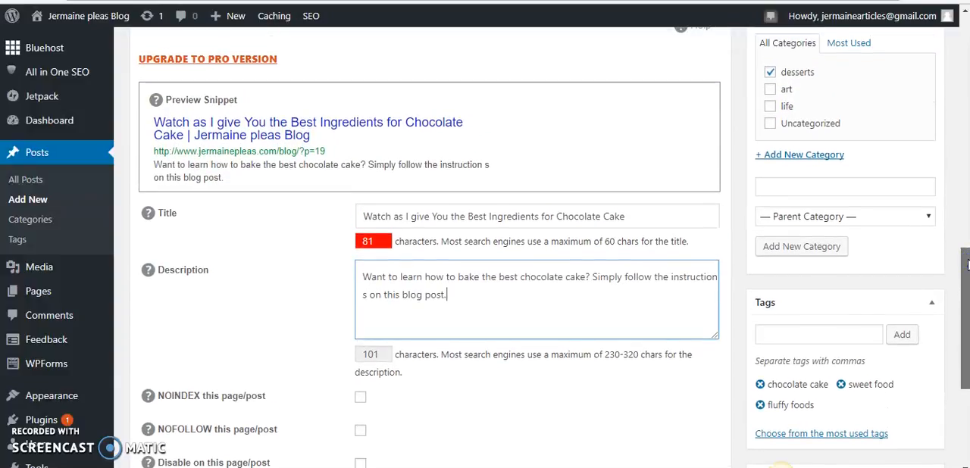